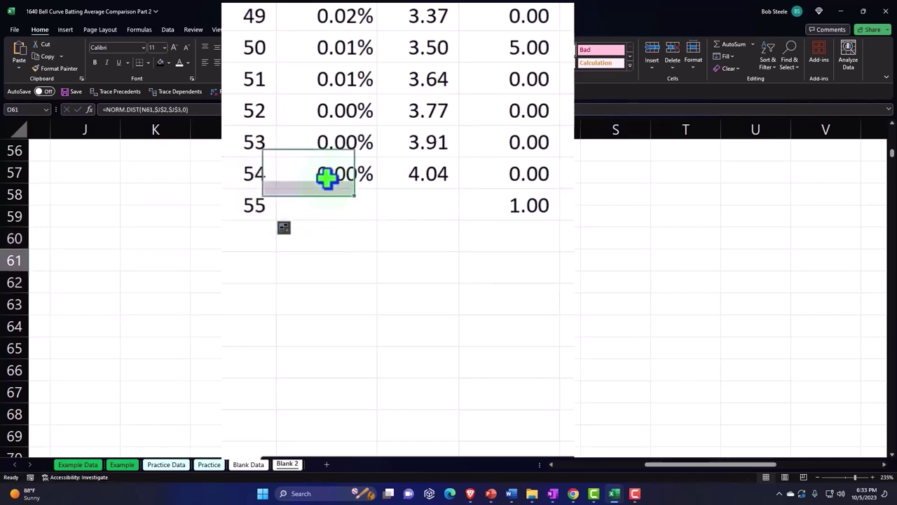
- Copy the P(x) and z formulas in columns O and P down to the X = 55 row (0.00%, 4.18)
left_click_drag(377, 189, 376, 213)
left_click(429, 181)
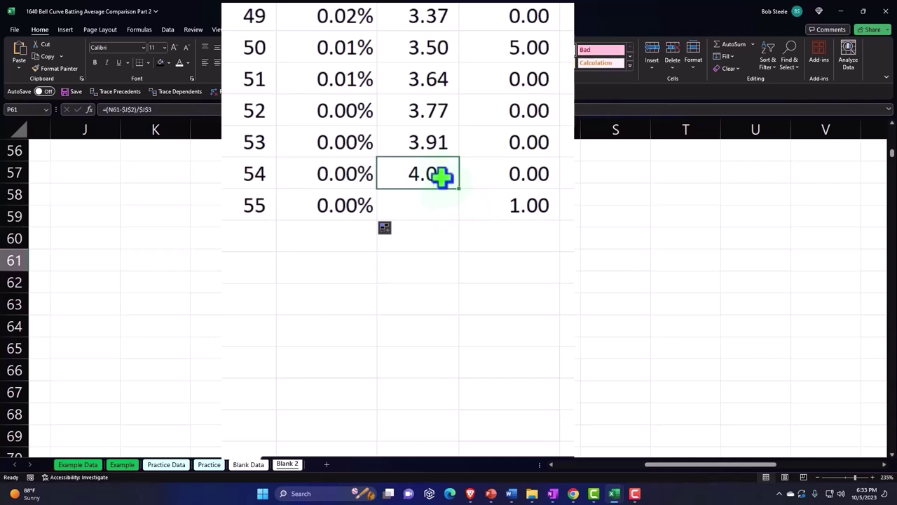
left_click_drag(459, 188, 444, 220)
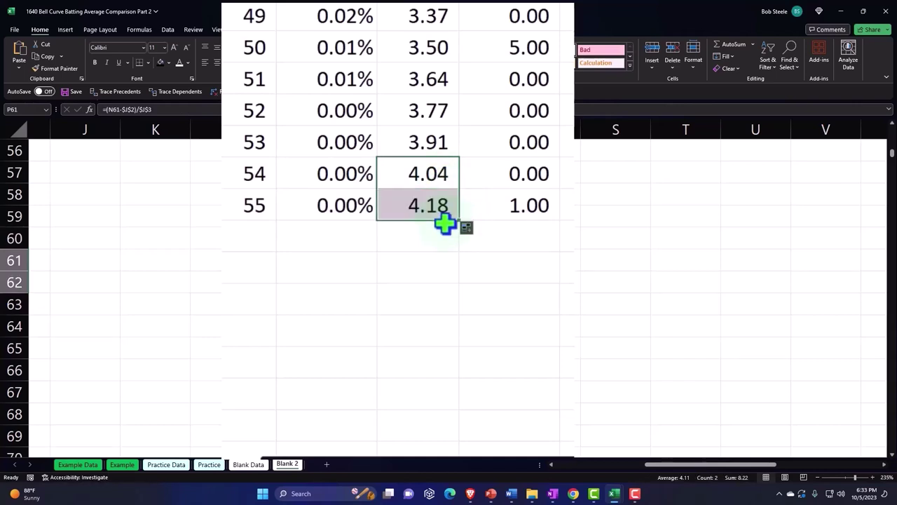
- Label row 63 'Total' and AutoSum P(x) in O63, shown as 100.00%
left_click(456, 299)
left_click(298, 302)
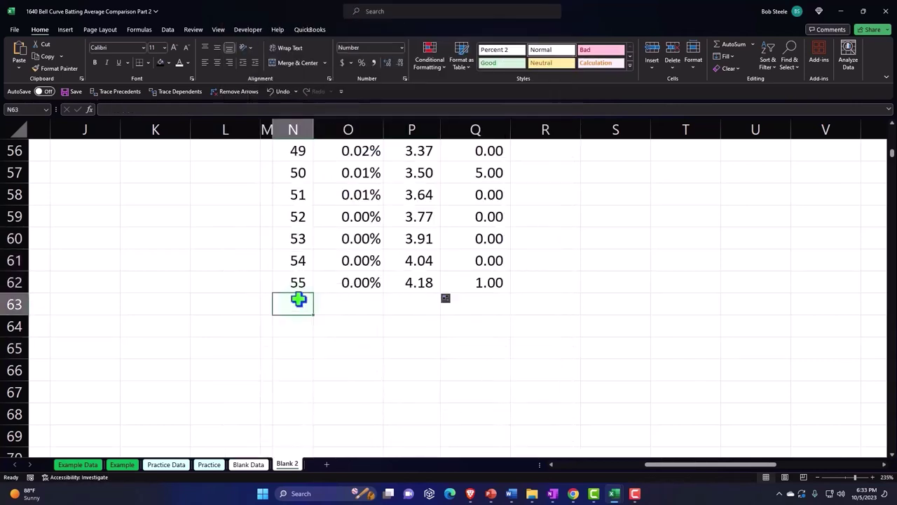
type("Tot")
key("Right")
key("Right")
key("Right")
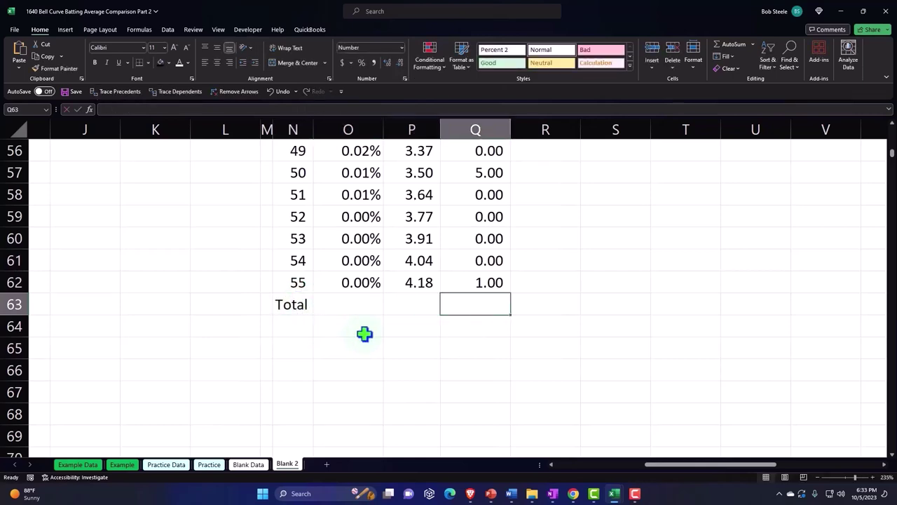
left_click(354, 308)
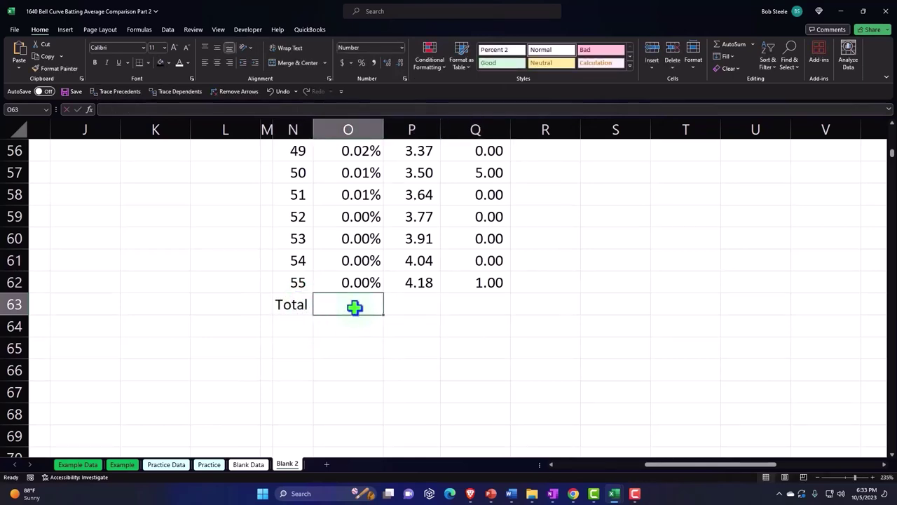
key("alt+equal")
key("Return")
left_click(354, 307)
left_click(361, 62)
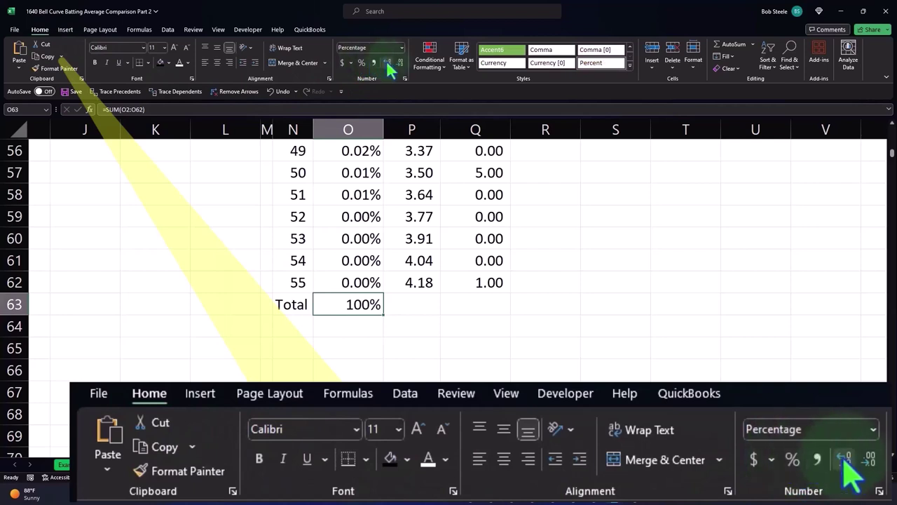
left_click(389, 62)
left_click(389, 61)
- AutoSum the Actual Frequency column in Q63, giving 629.00
left_click(481, 299)
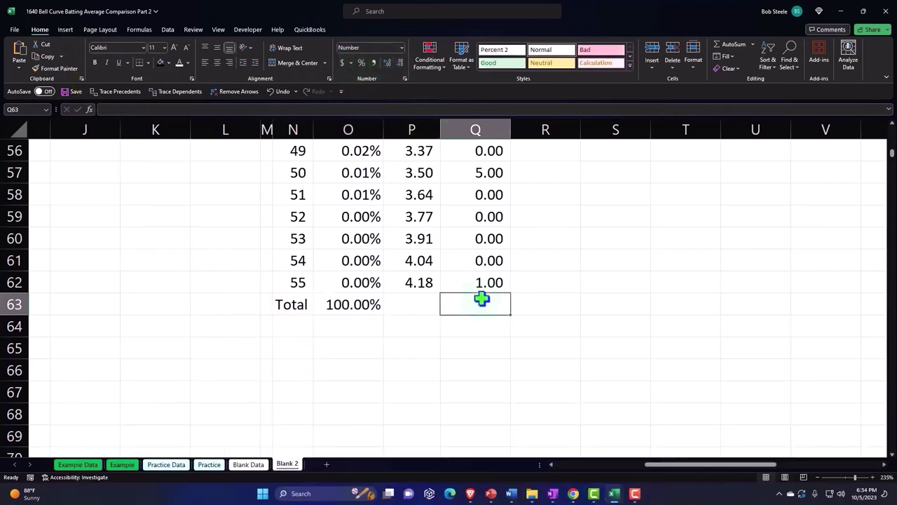
key("alt+equal")
key("Return")
left_click(481, 300)
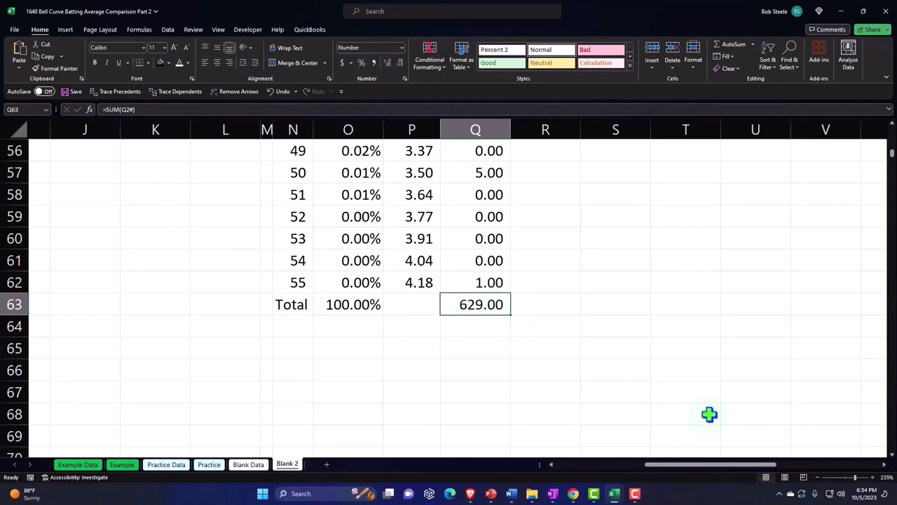
- Enter the heading 'Actual % of Total' in R1 beside Actual Frequency
scroll(888, 169, "up", 18)
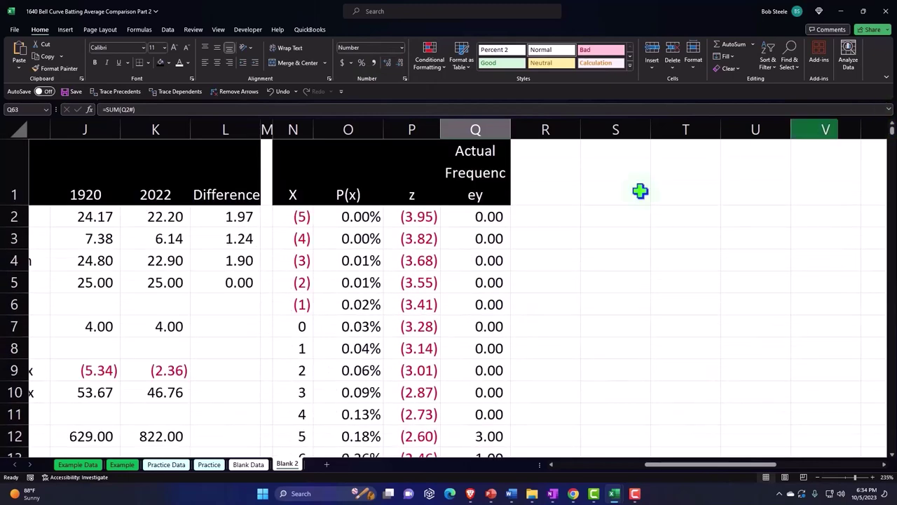
left_click(115, 431)
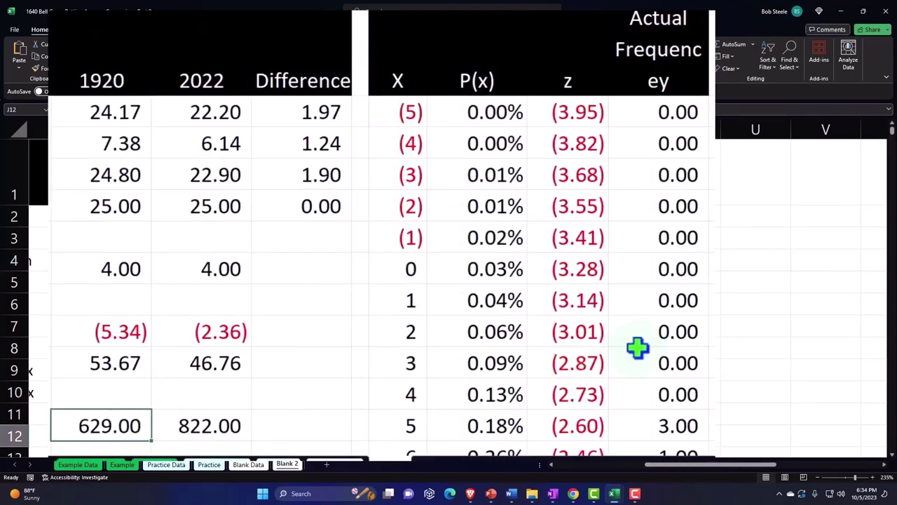
left_click(556, 182)
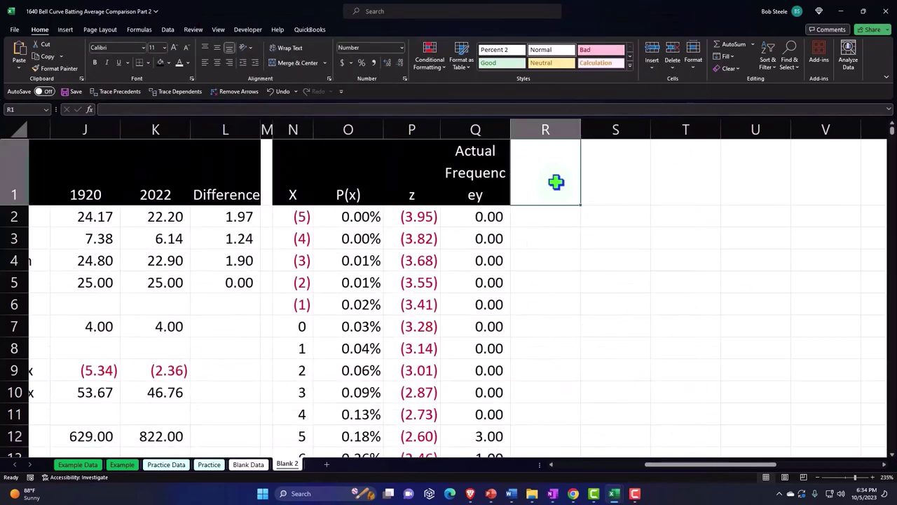
type("&")
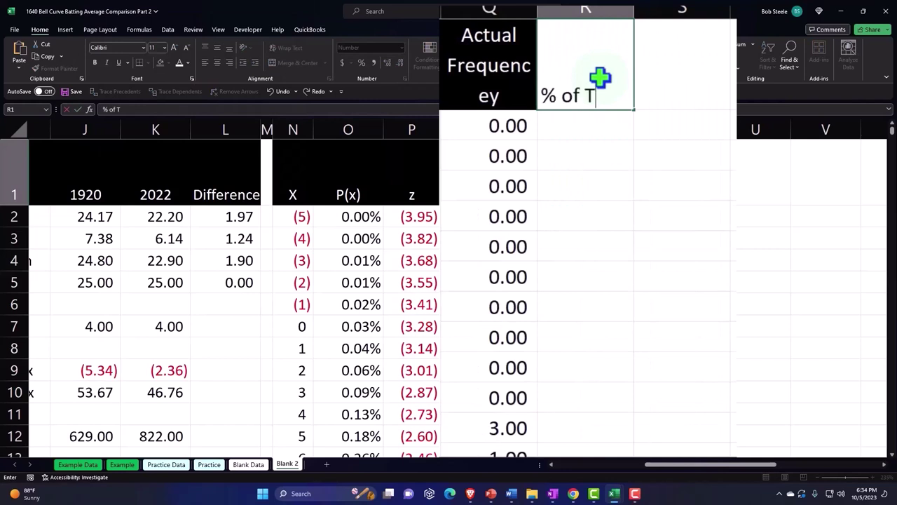
left_click(599, 77)
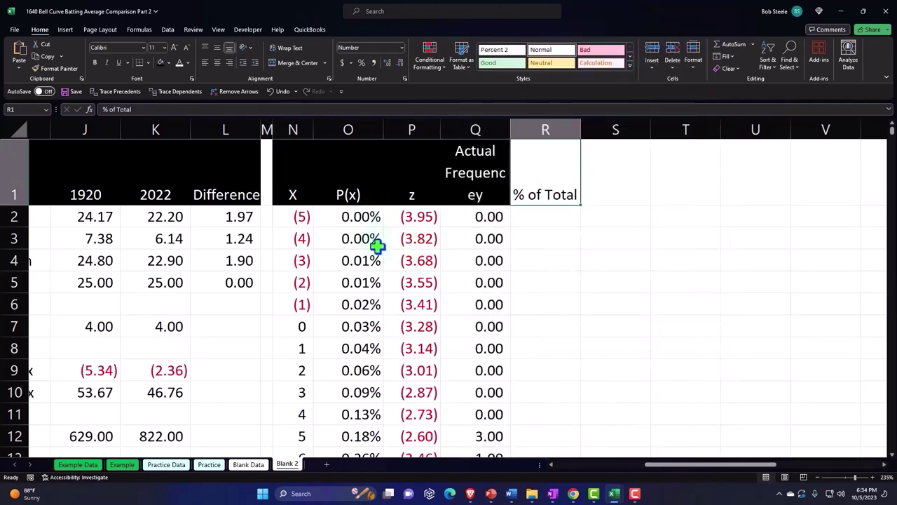
double_click(514, 194)
type("Actual")
key("ctrl+Return")
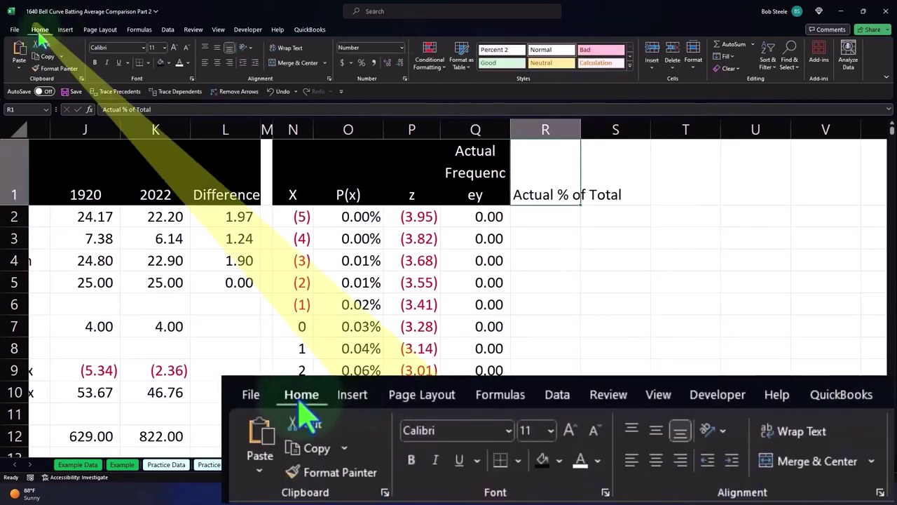
- Center and wrap the new heading with white text on a black fill
left_click(217, 63)
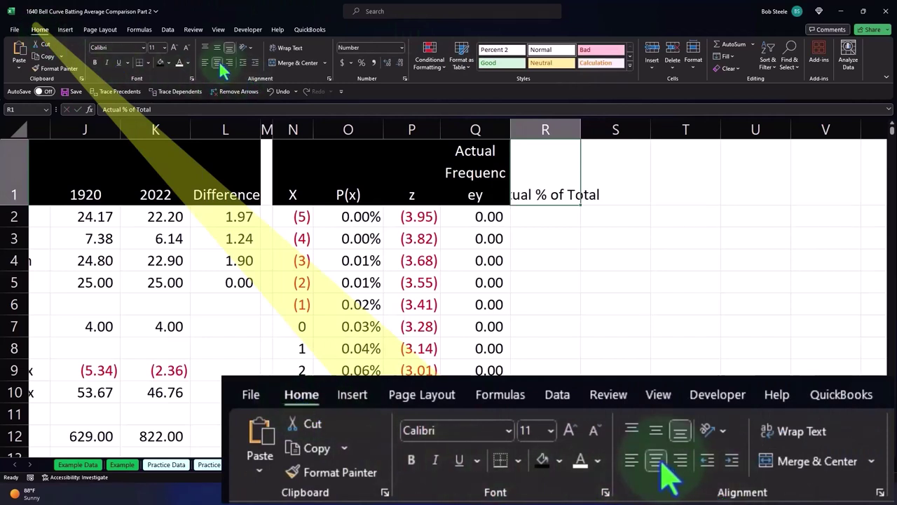
left_click(287, 48)
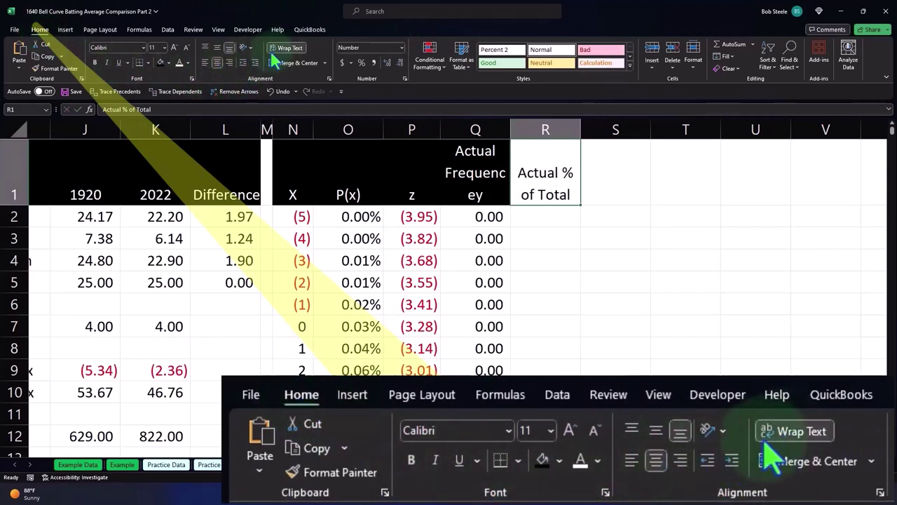
left_click(160, 62)
left_click(180, 62)
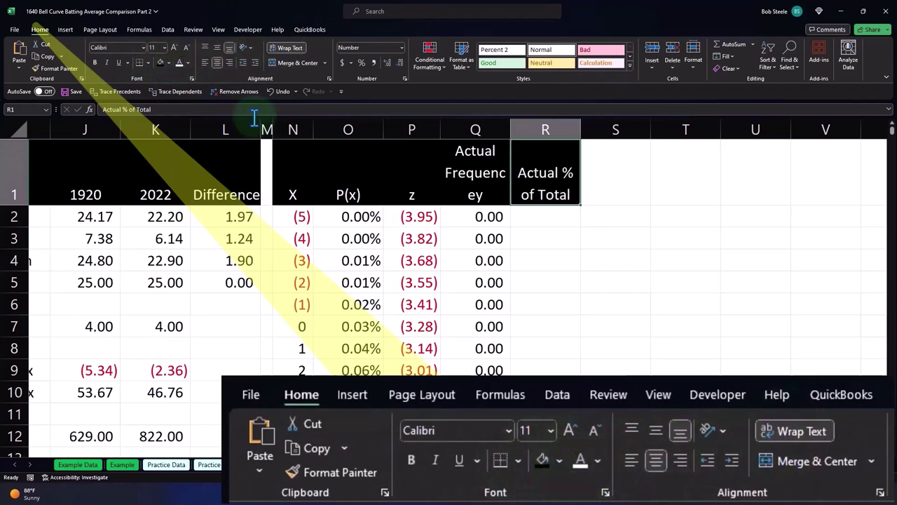
left_click(550, 216)
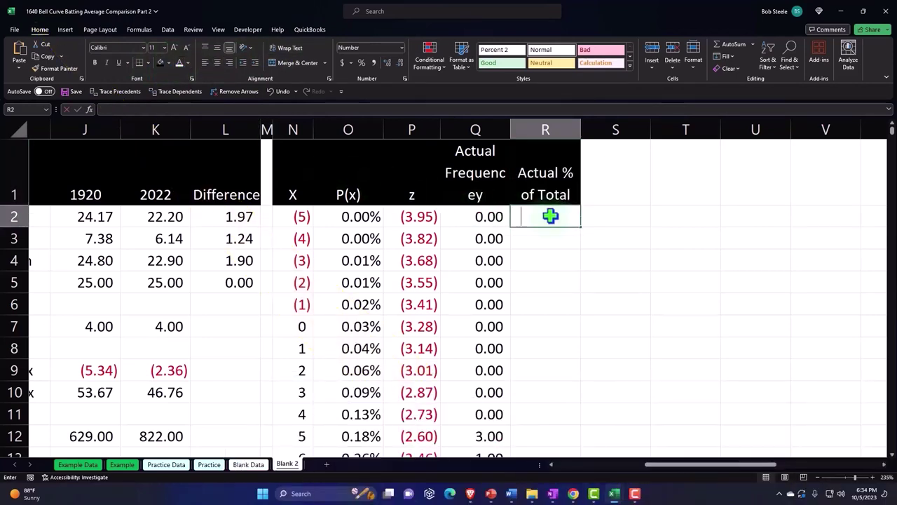
- Enter =Q2/$Q$63 in R2 to compute the first row's share of total frequency
type("=")
key("Left")
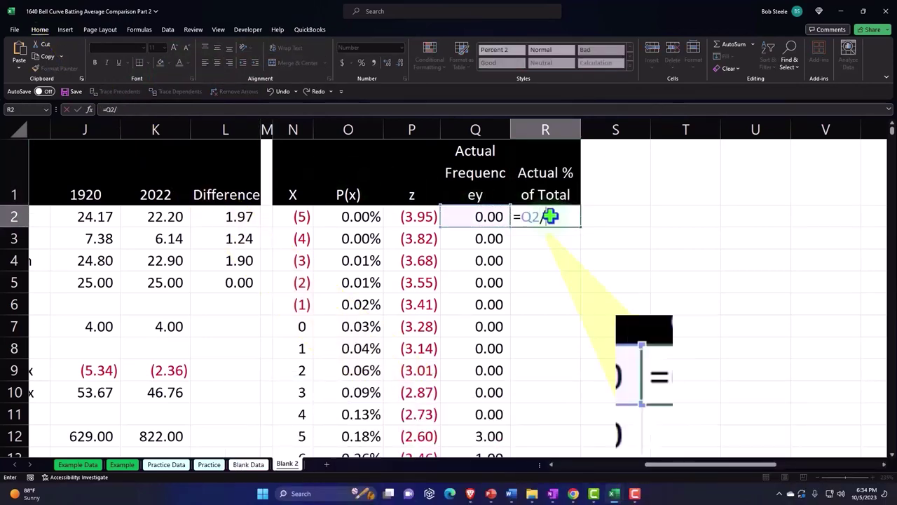
type("/")
key("Down")
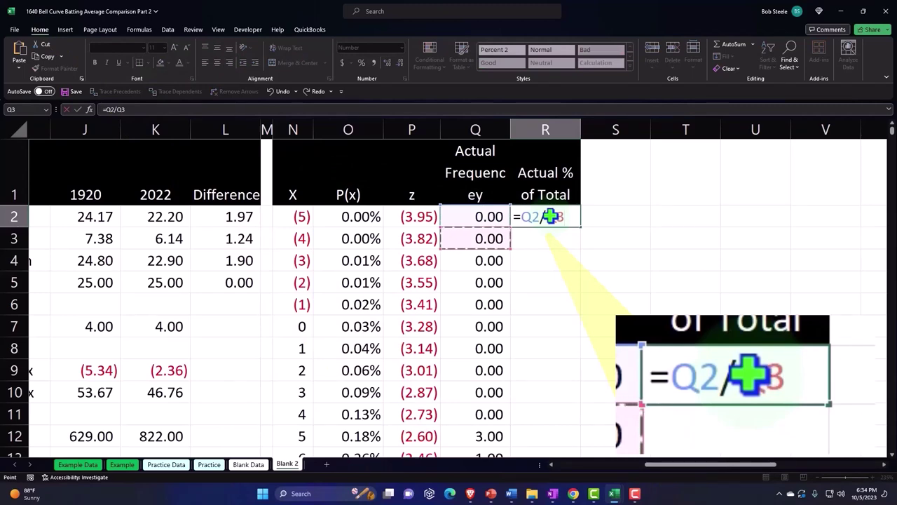
key("ctrl+shift+Down")
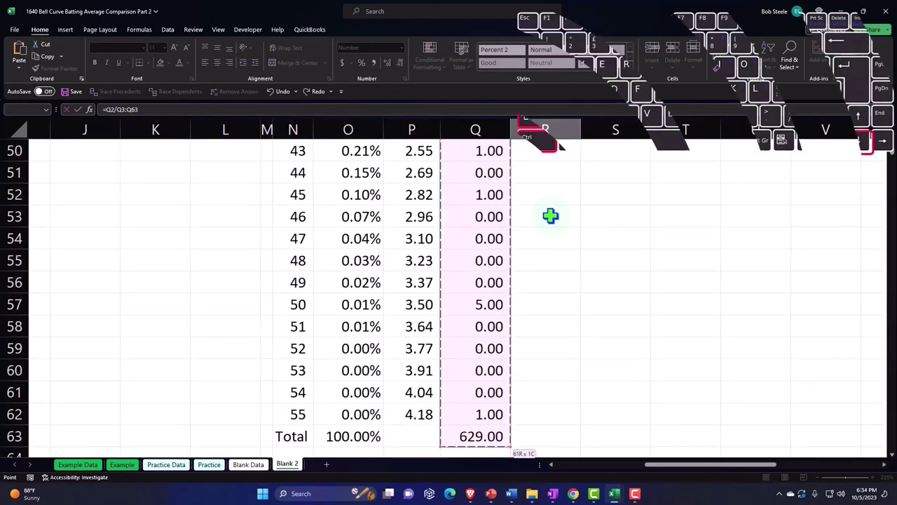
left_click(484, 439)
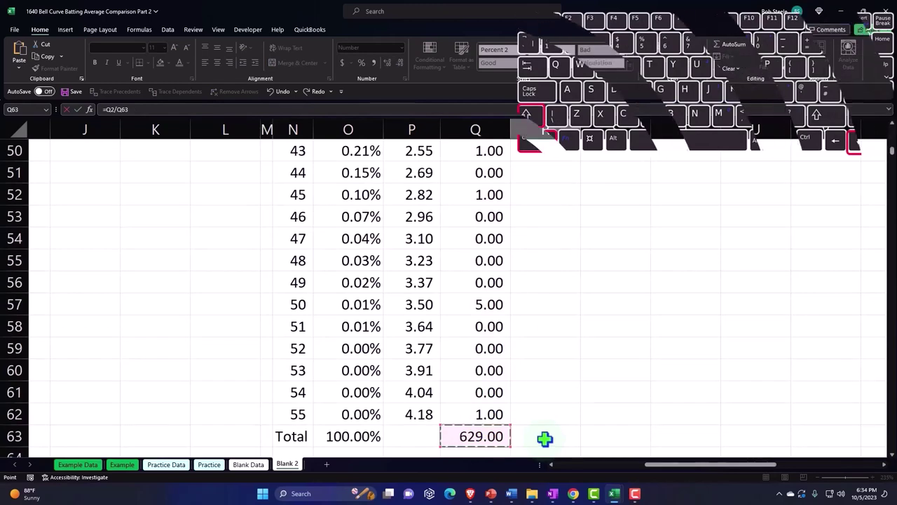
key("F4")
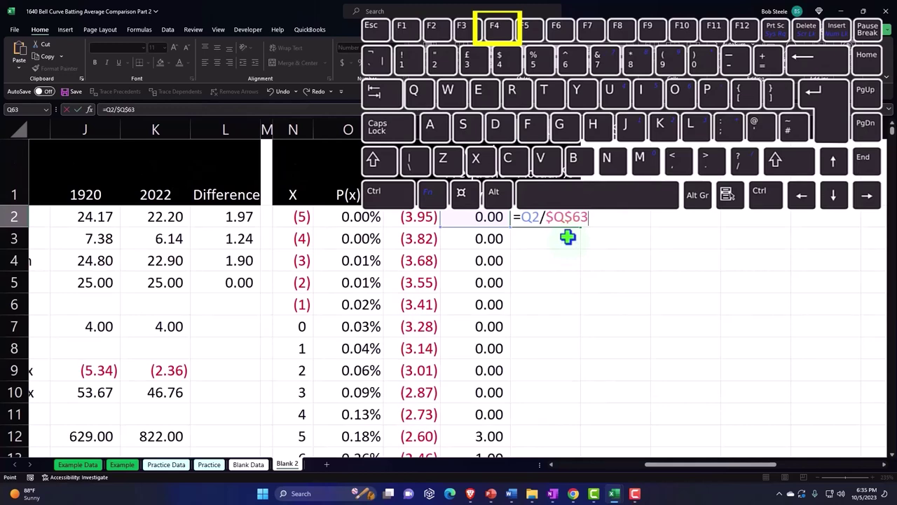
key("Return")
- Format R2 as a percentage with two decimals and fill it down column R
left_click(564, 217)
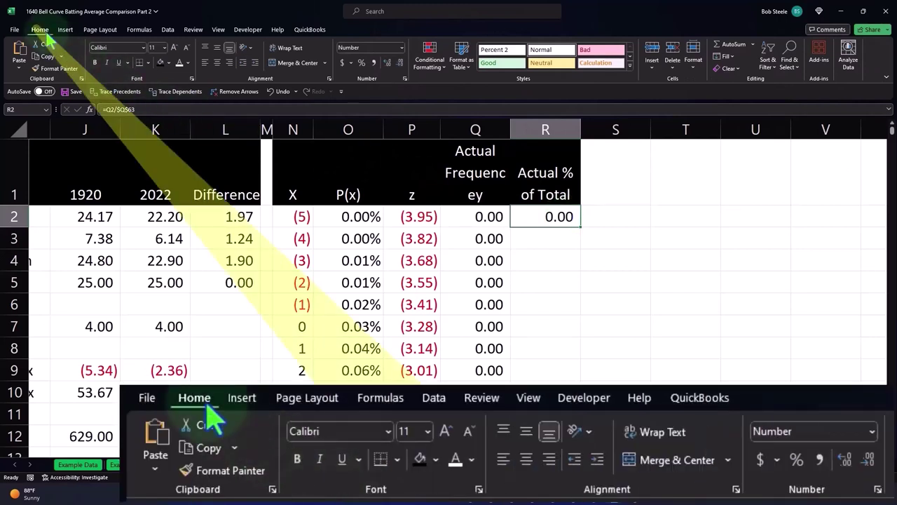
left_click(362, 63)
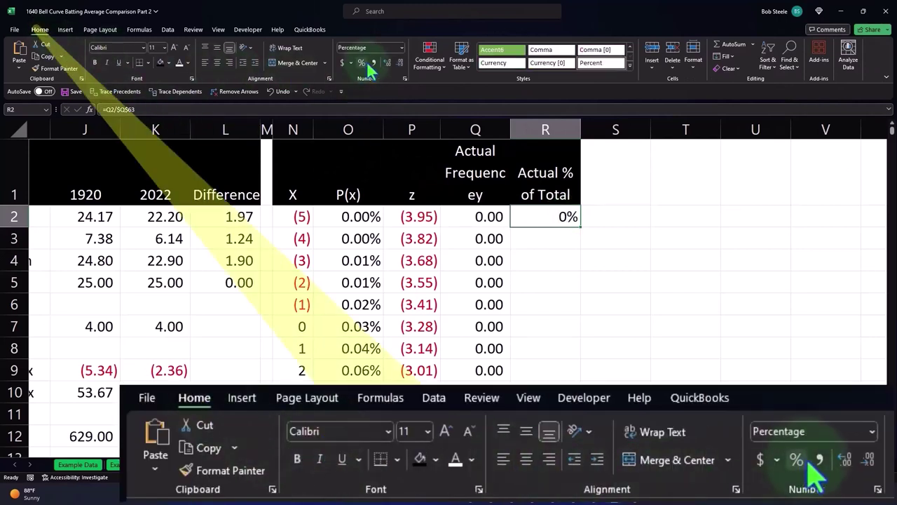
left_click(387, 63)
left_click(386, 62)
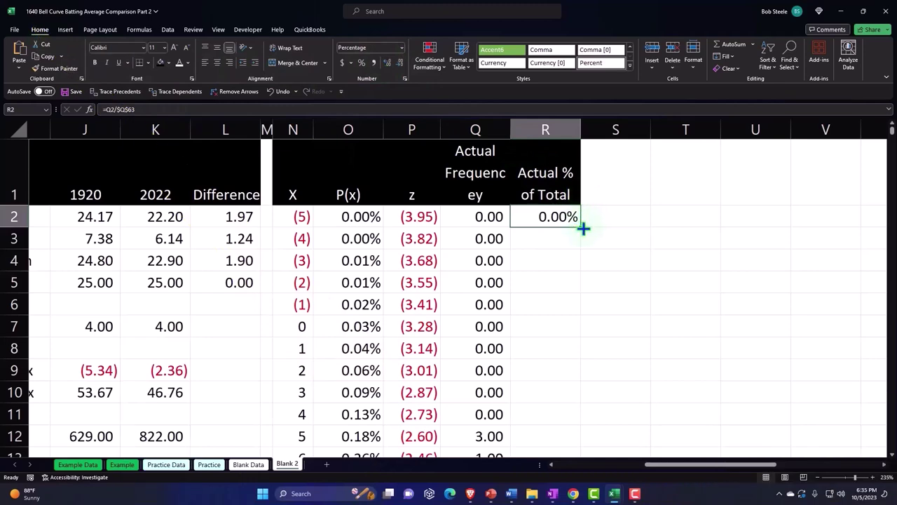
double_click(583, 228)
- Spot-check column R percentages against the matching P(x) values, such as the 3.02% cell
scroll(611, 148, "down", 2)
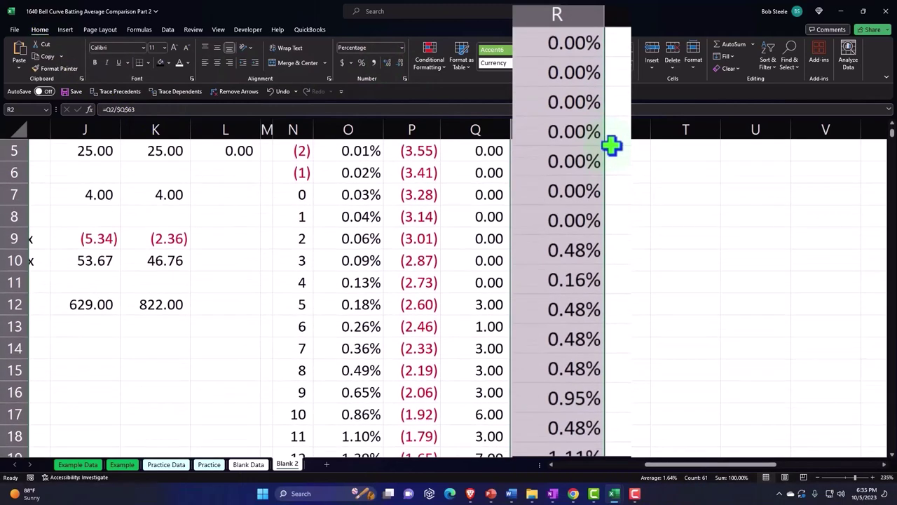
left_click(586, 251)
scroll(582, 254, "down", 5)
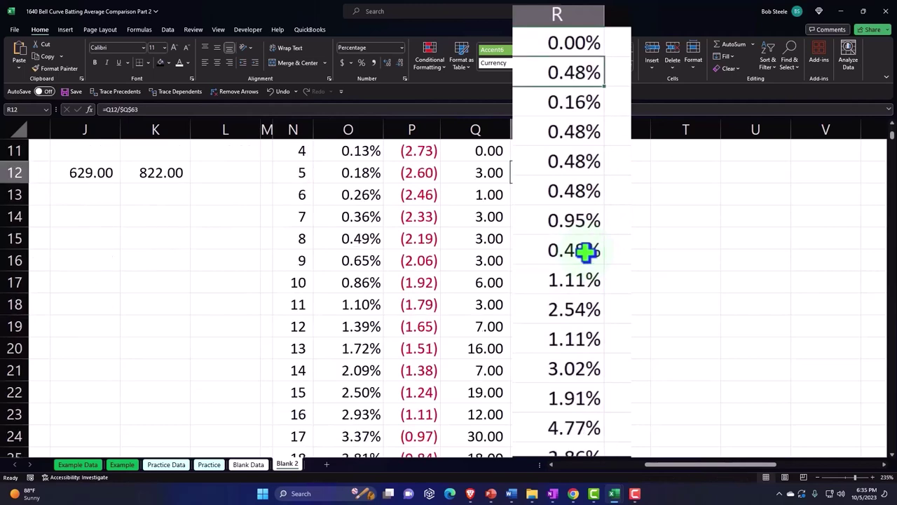
scroll(578, 258, "down", 3)
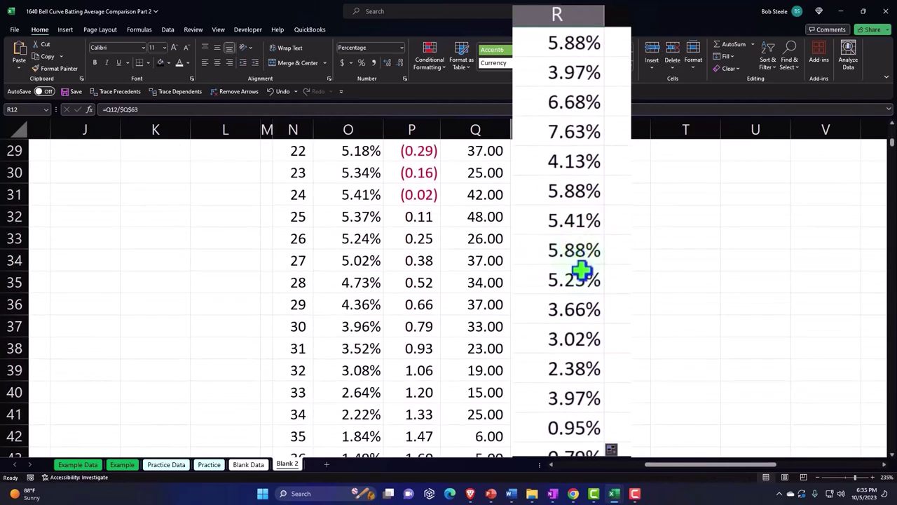
left_click(557, 306)
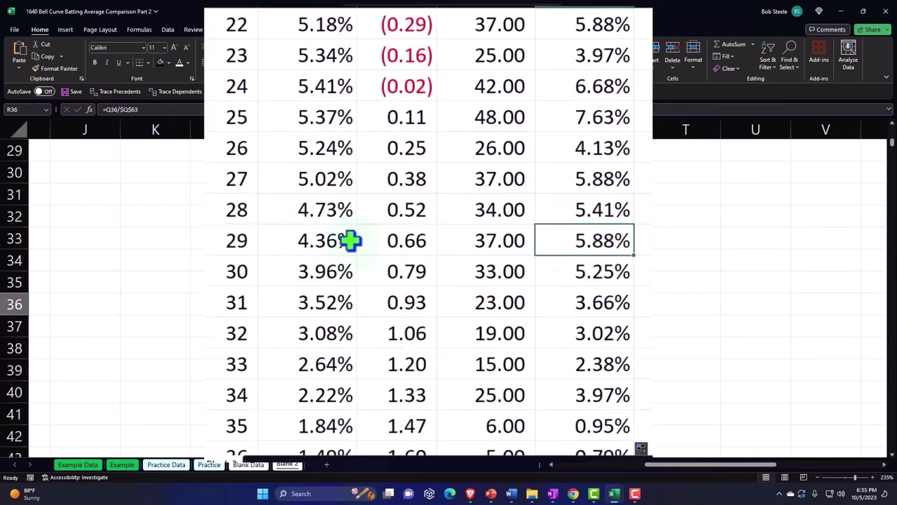
left_click(379, 304)
left_click(557, 302)
left_click(592, 271)
left_click(351, 271)
left_click(569, 304)
left_click(331, 306)
left_click(322, 332)
left_click(640, 330)
left_click(624, 332)
scroll(623, 329, "down", 1)
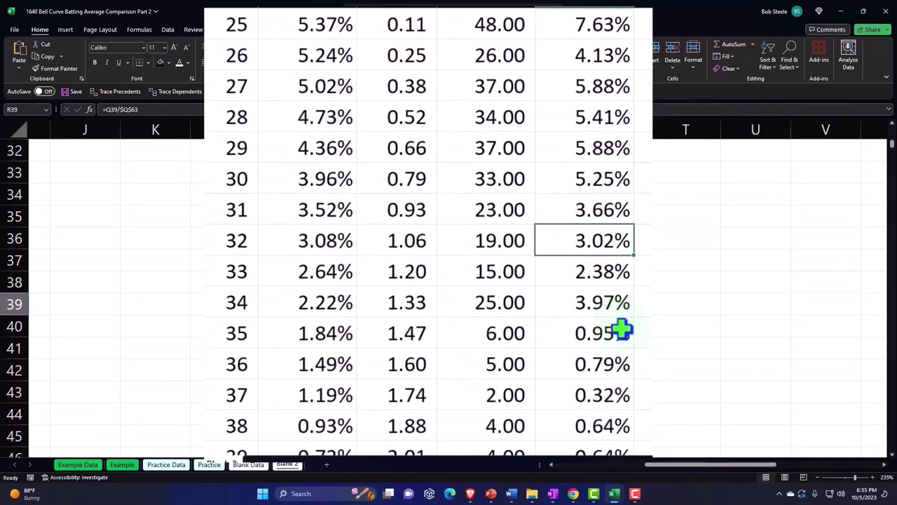
scroll(623, 322, "up", 12)
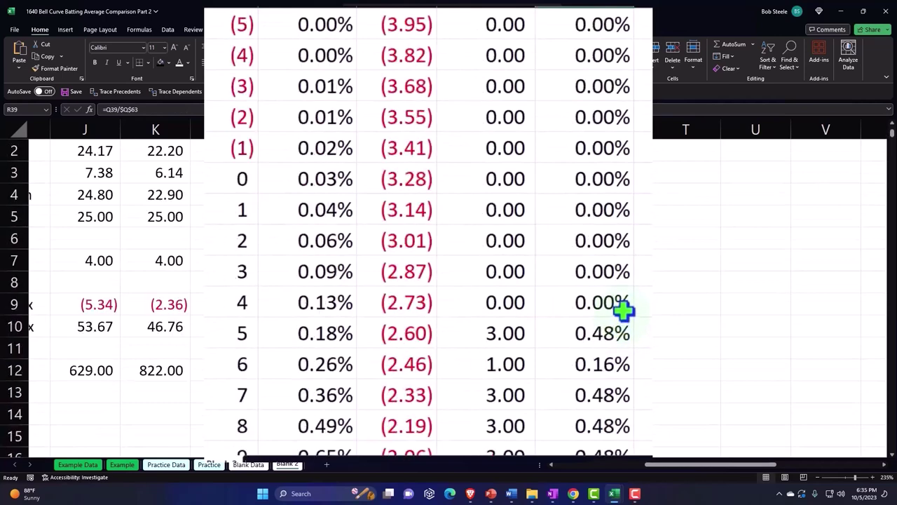
- Add a 'Difference' heading in S1 with white centred text on a black fill
left_click(622, 186)
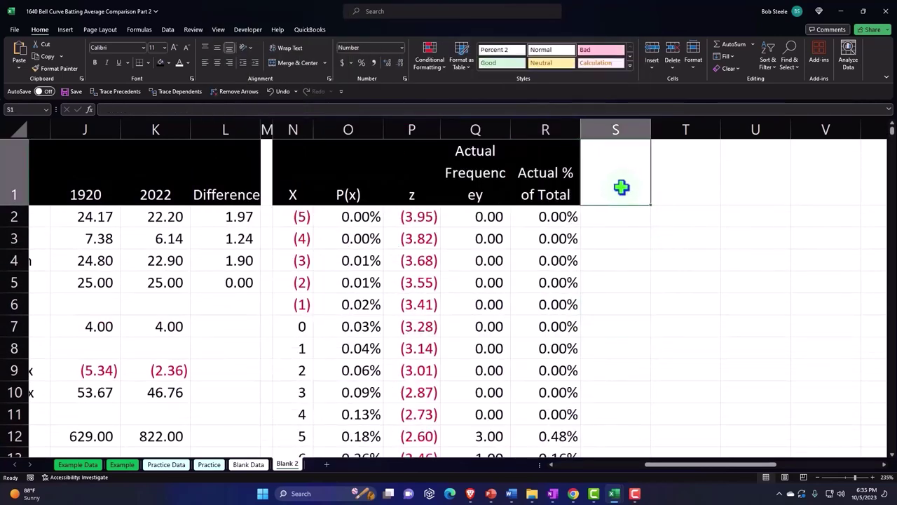
type("Difference")
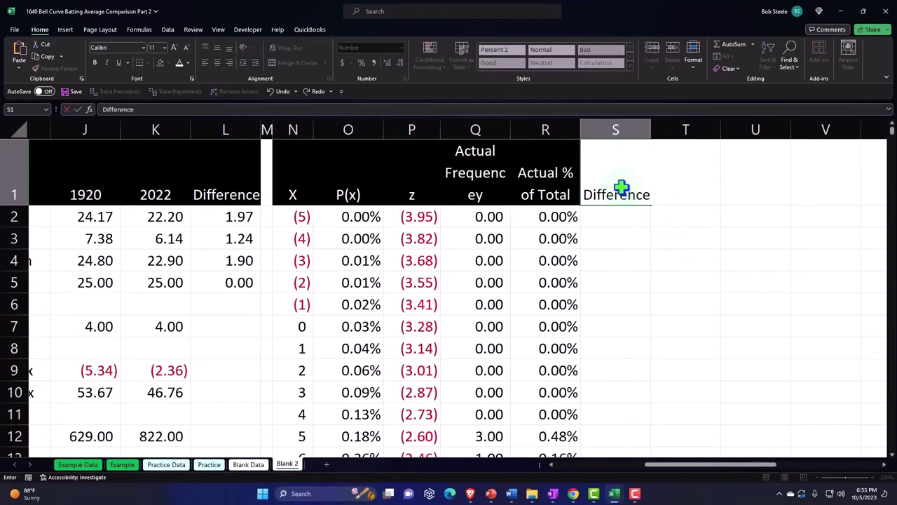
key("Return")
left_click(622, 187)
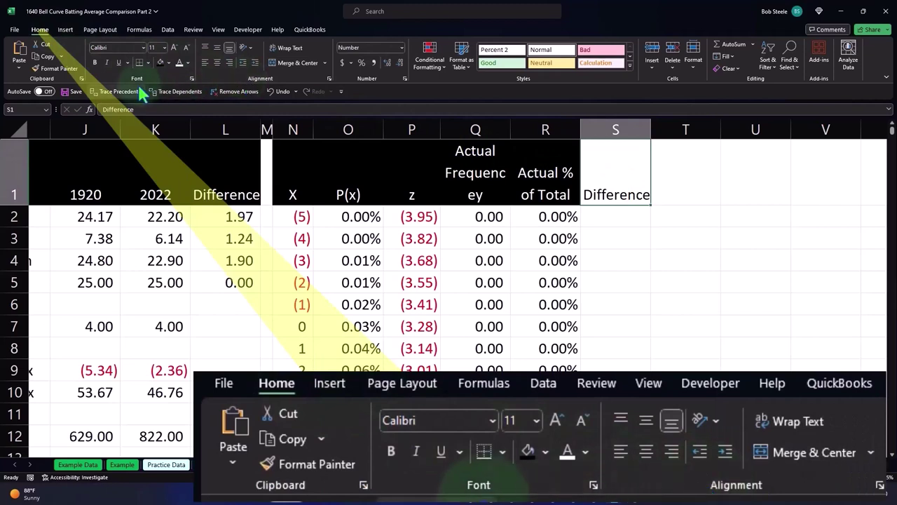
left_click(160, 62)
left_click(180, 63)
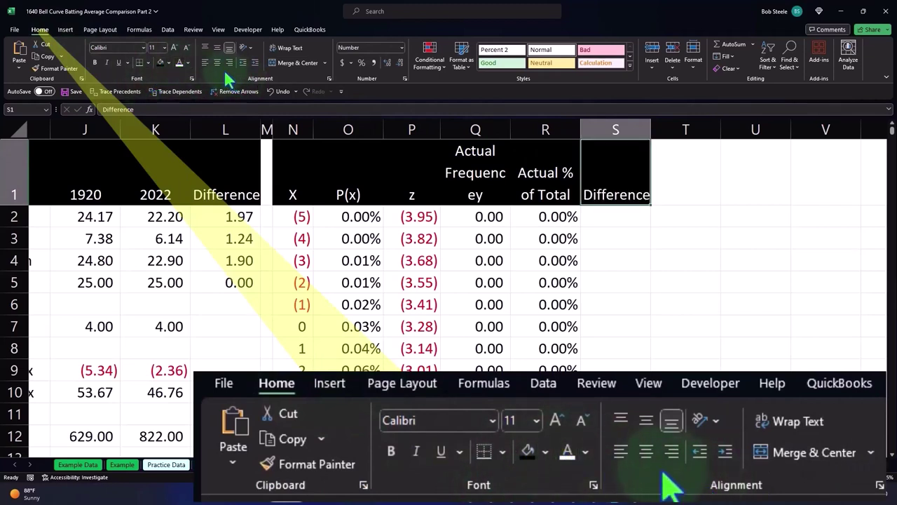
left_click(218, 62)
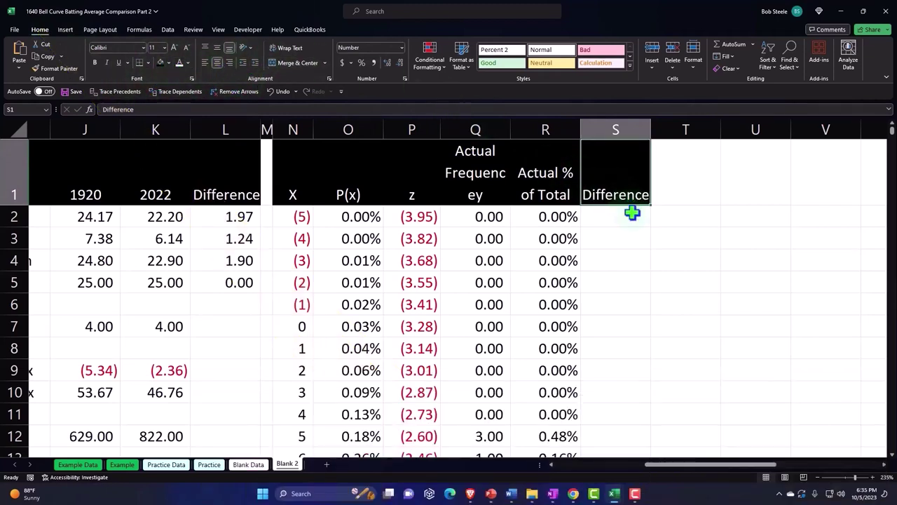
- Enter =O2-R2 in S2 to subtract the actual percentage from P(x)
left_click(632, 213)
type("=")
key("Left")
key("Left")
key("Left")
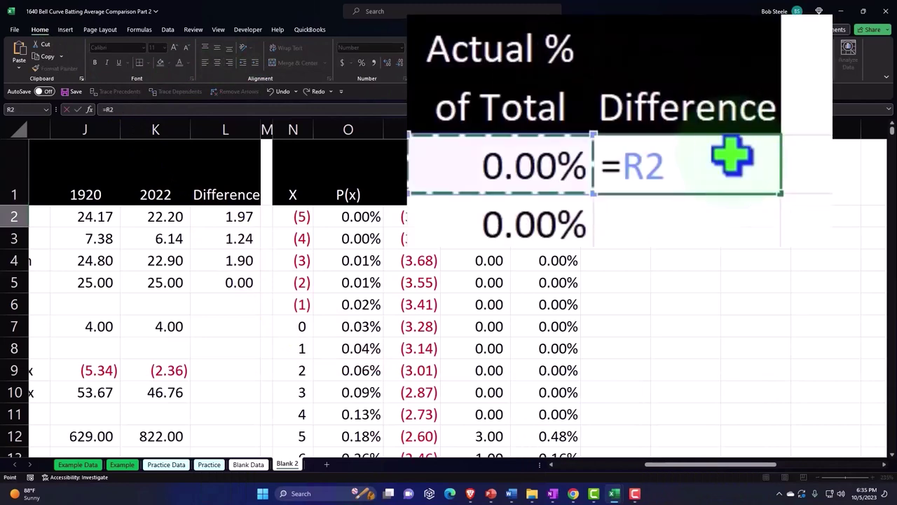
key("Left")
type("-")
key("Left")
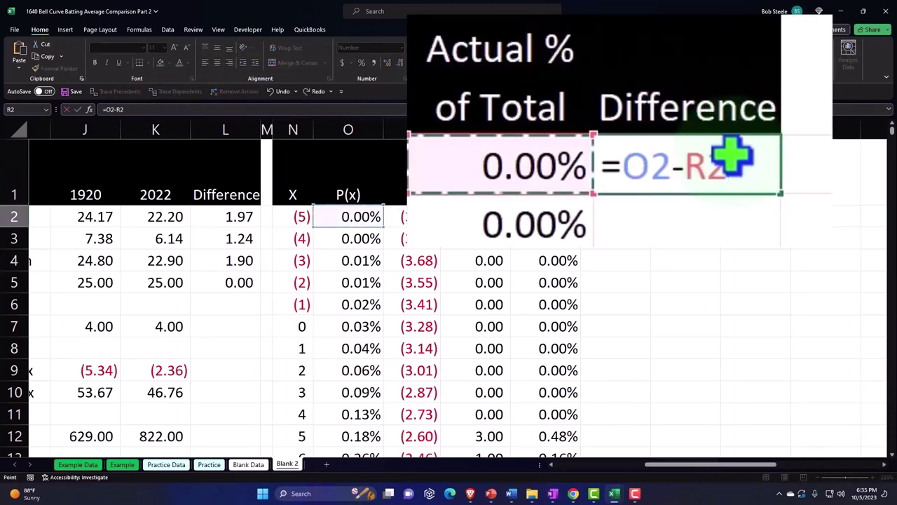
key("Return")
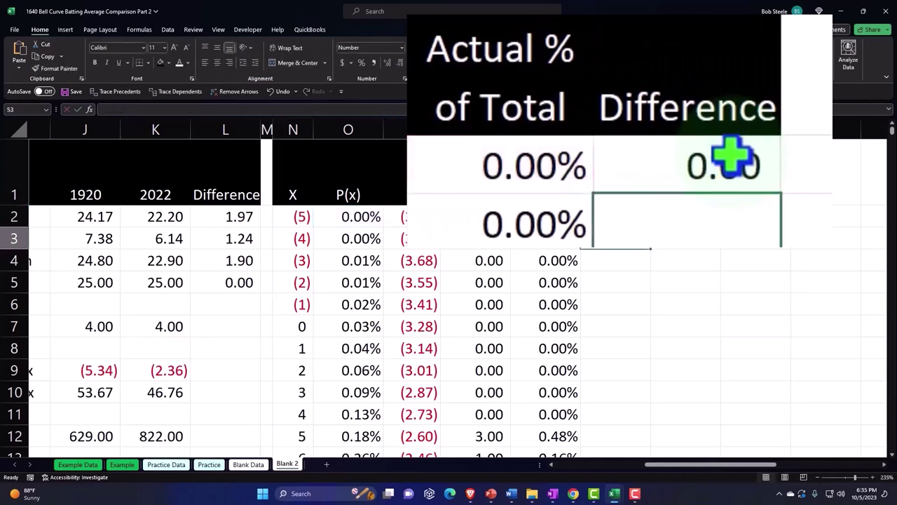
- Format S2 as a percentage with two decimals and fill it down column S
left_click(610, 216)
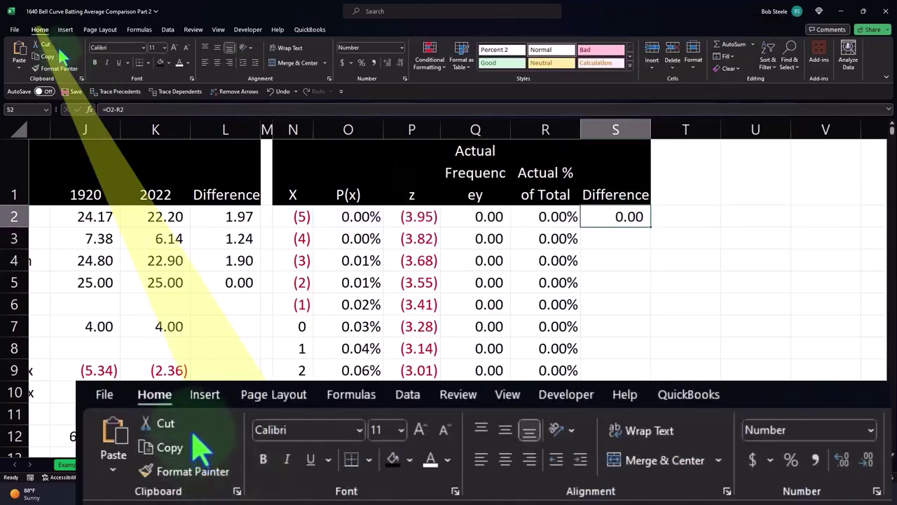
left_click(361, 65)
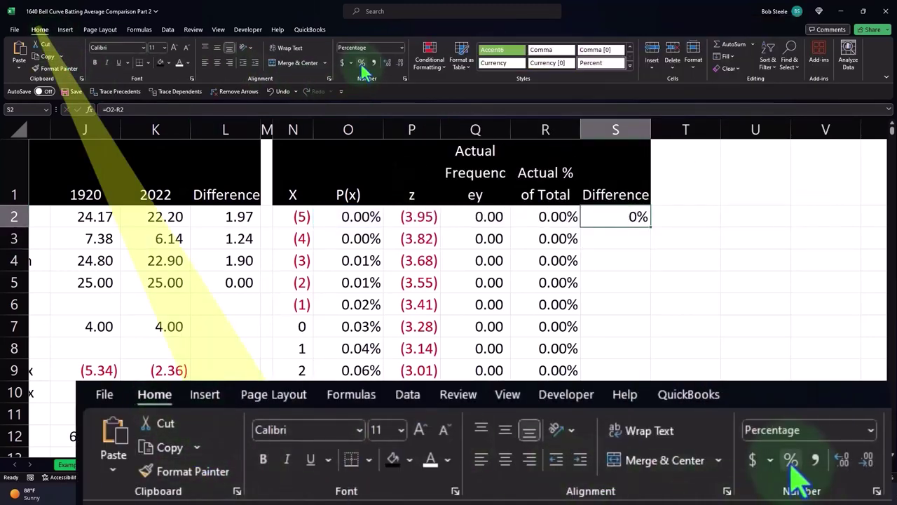
left_click(387, 63)
left_click(387, 63)
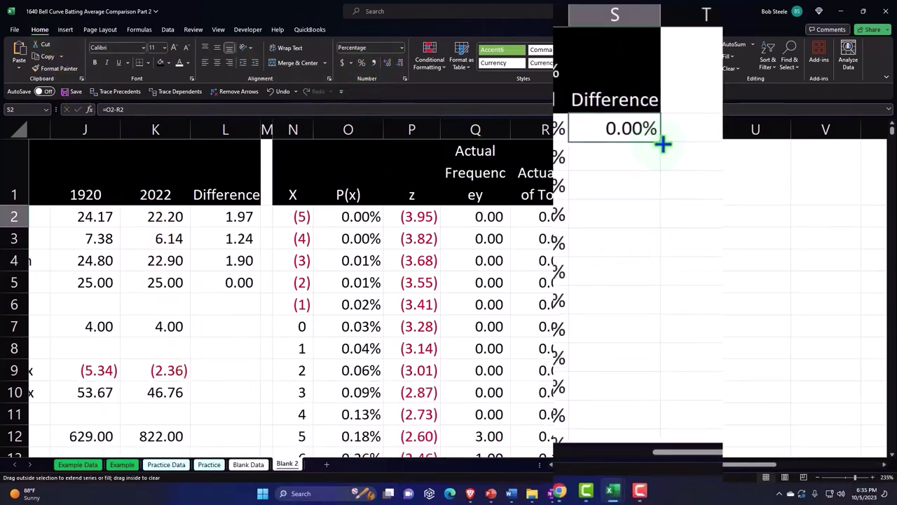
double_click(664, 144)
- Review the Difference results, e.g. -0.29% at X = 5, and select the P(x) heading
scroll(663, 145, "down", 7)
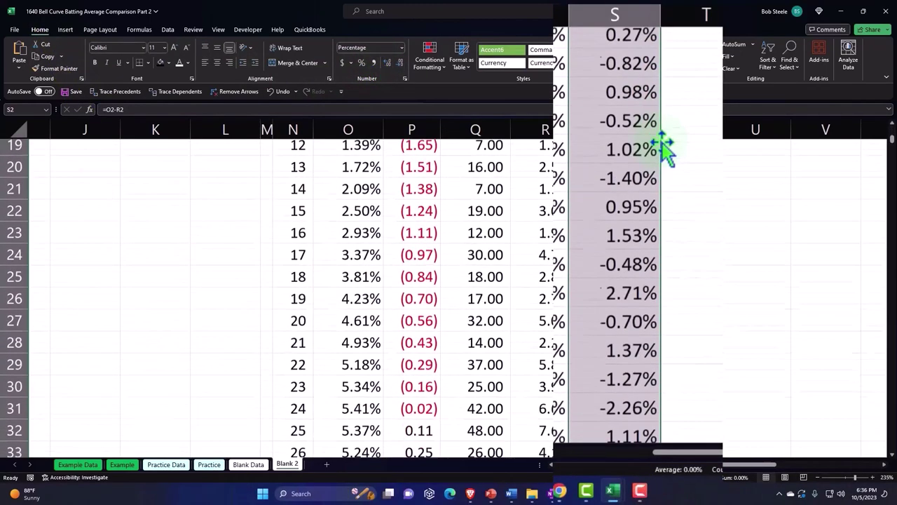
scroll(663, 144, "down", 10)
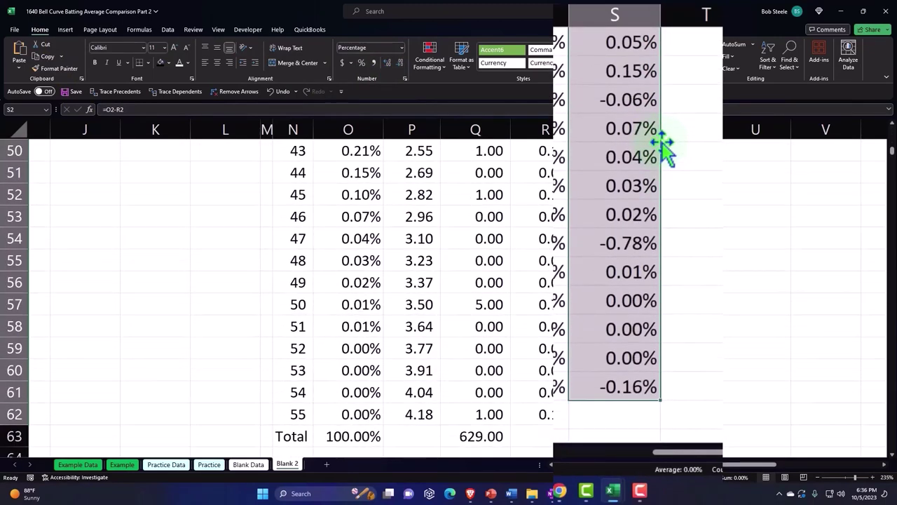
scroll(691, 272, "up", 2)
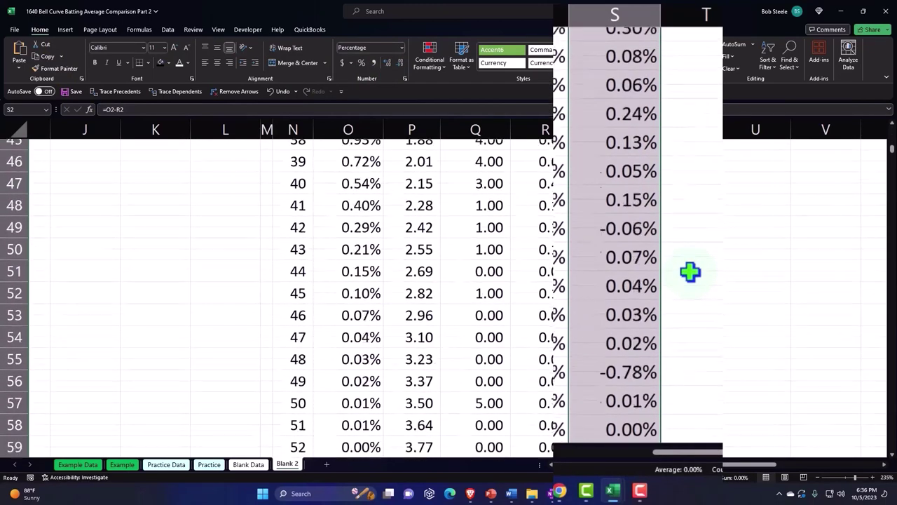
scroll(690, 272, "up", 1)
scroll(691, 272, "up", 14)
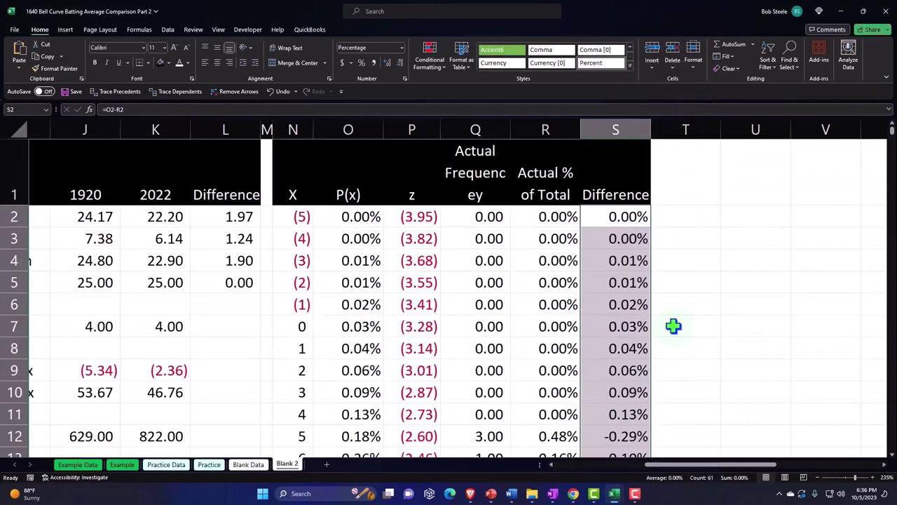
left_click(670, 267)
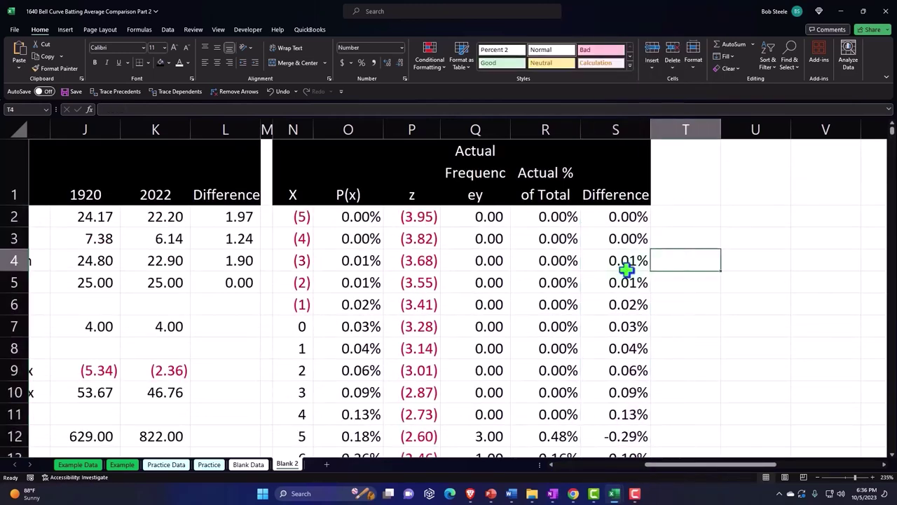
left_click(363, 196)
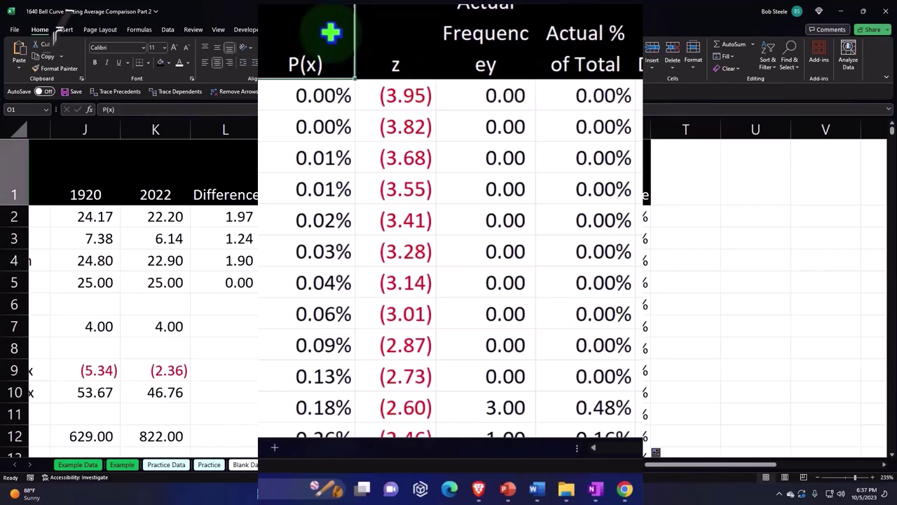
- Insert a clustered column chart of P(x), excluding the Total row, beside the table
key("ctrl+shift+Down")
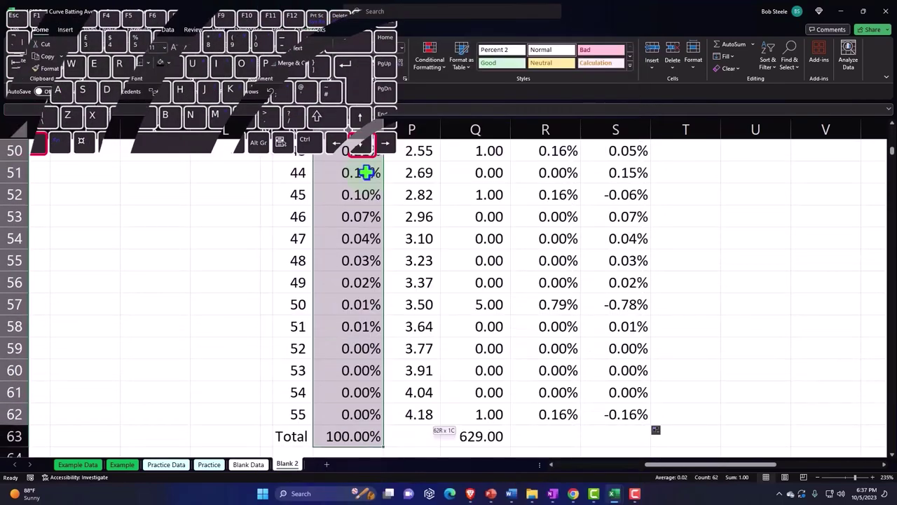
key("shift+Up")
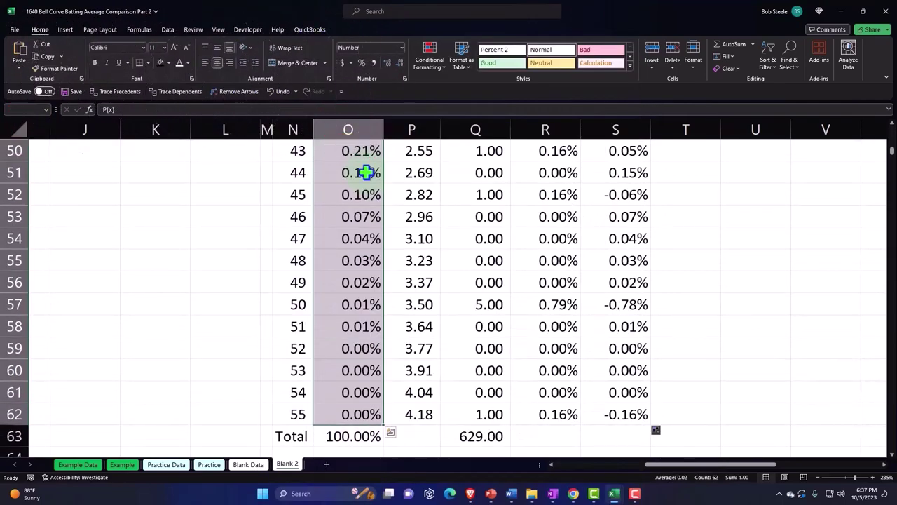
key("ctrl+BackSpace")
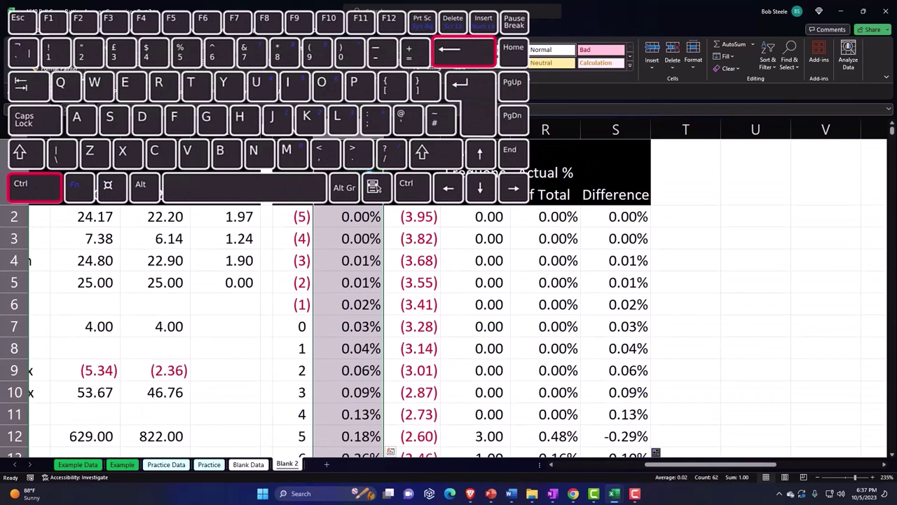
key("alt+n")
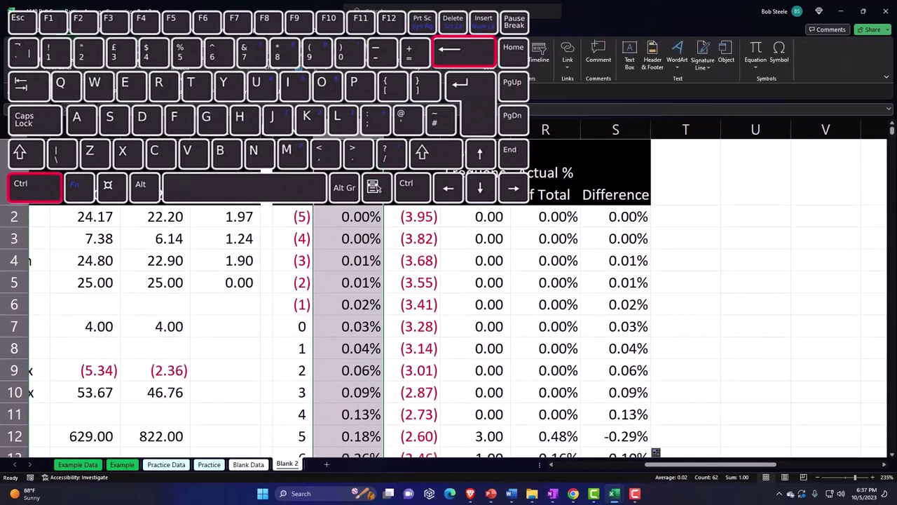
left_click(305, 46)
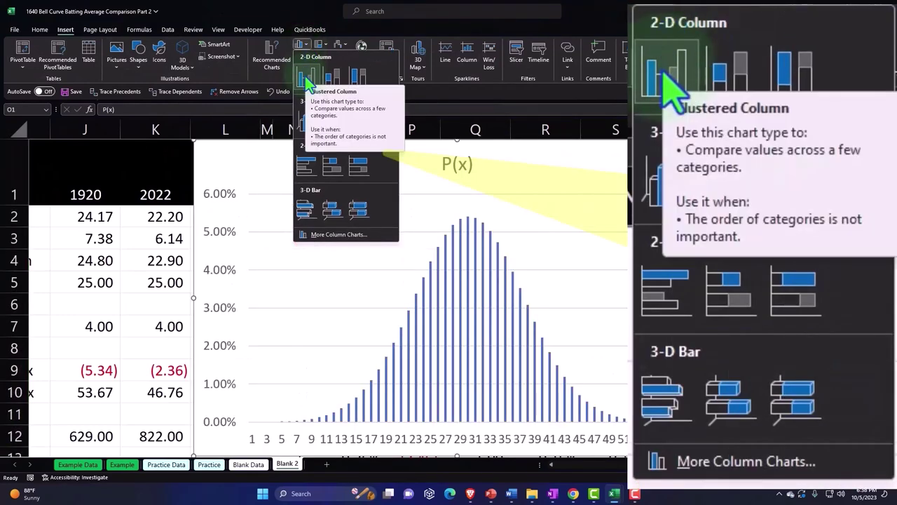
left_click(306, 77)
left_click_drag(260, 161, 687, 193)
- Title the chart '1920 Comp'
scroll(693, 456, "right", 2)
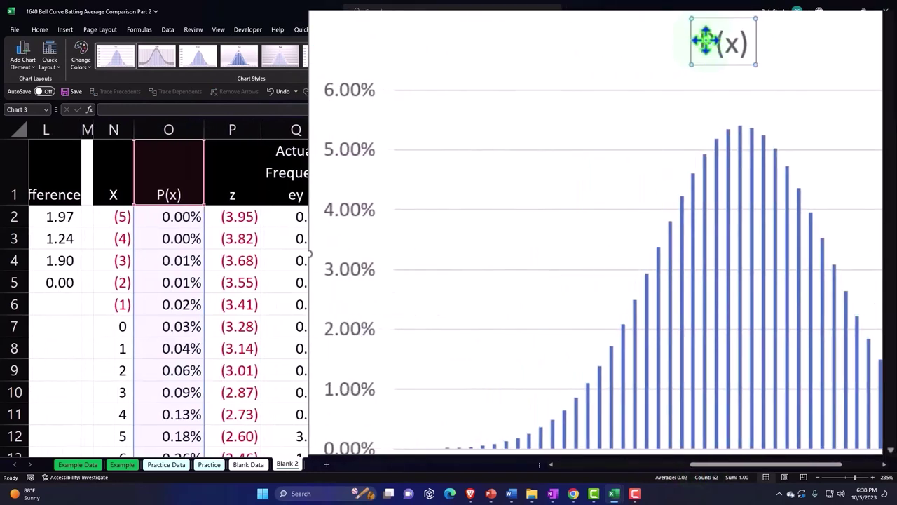
type("1920 Comp")
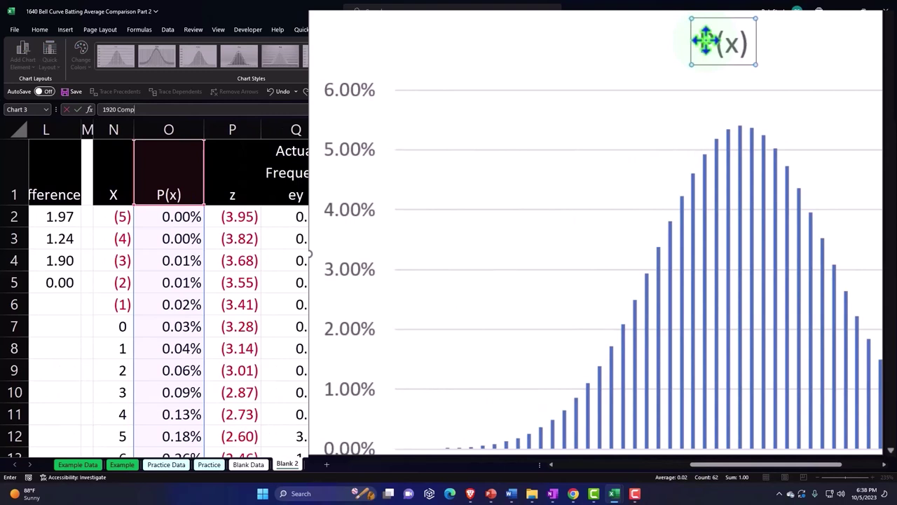
key("Return")
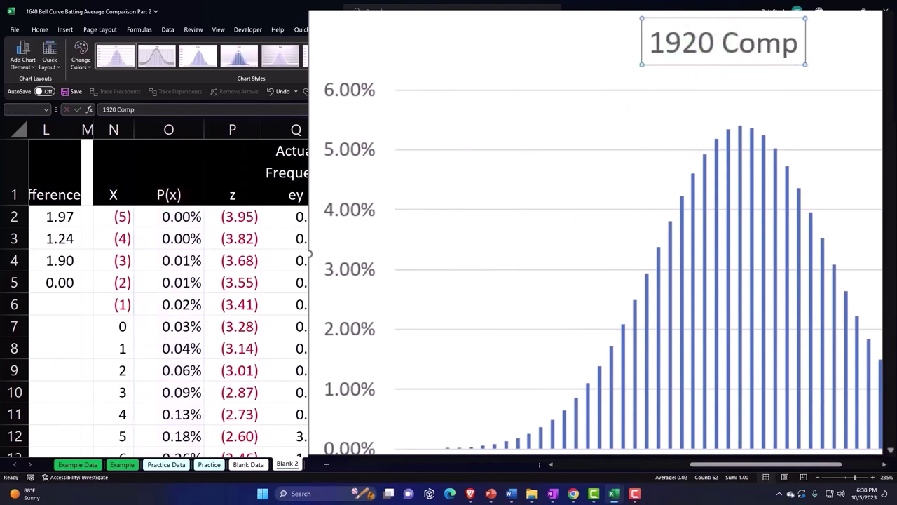
- Open the Select Data Source dialog for the 1920 Comp chart
left_click(351, 175)
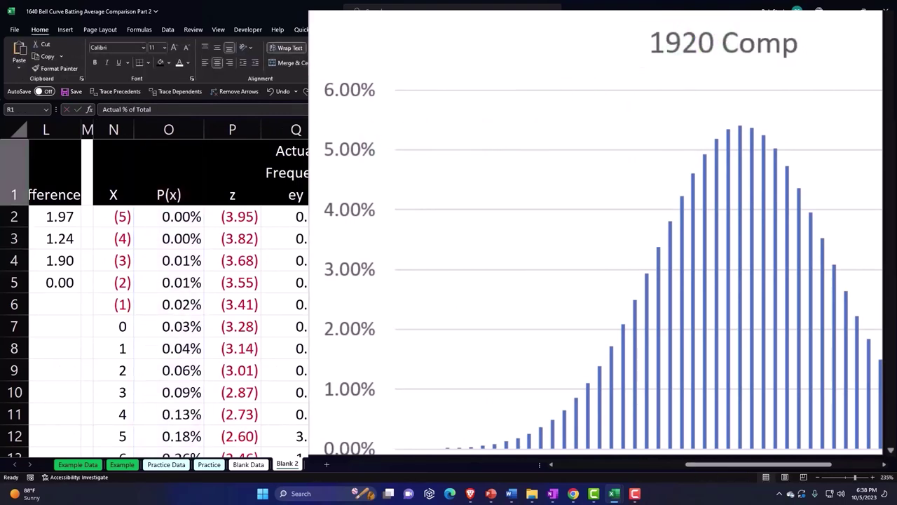
left_click(545, 185)
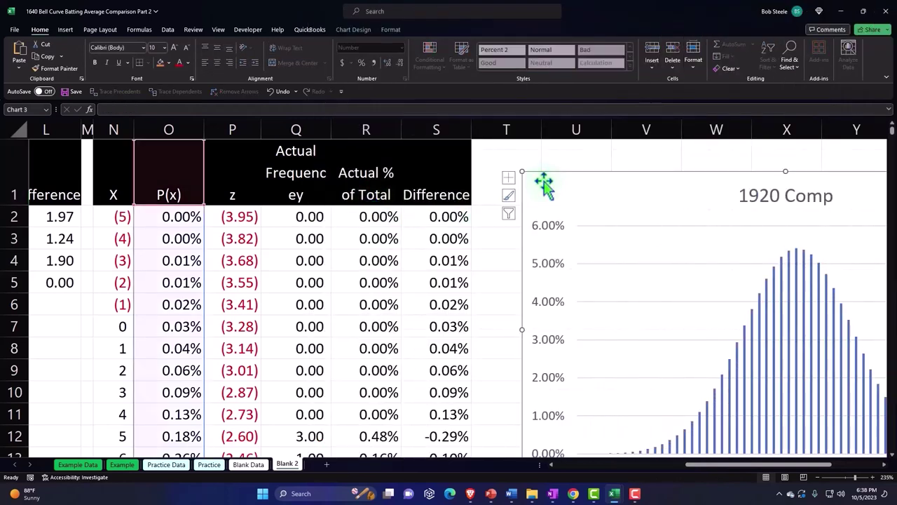
left_click(353, 31)
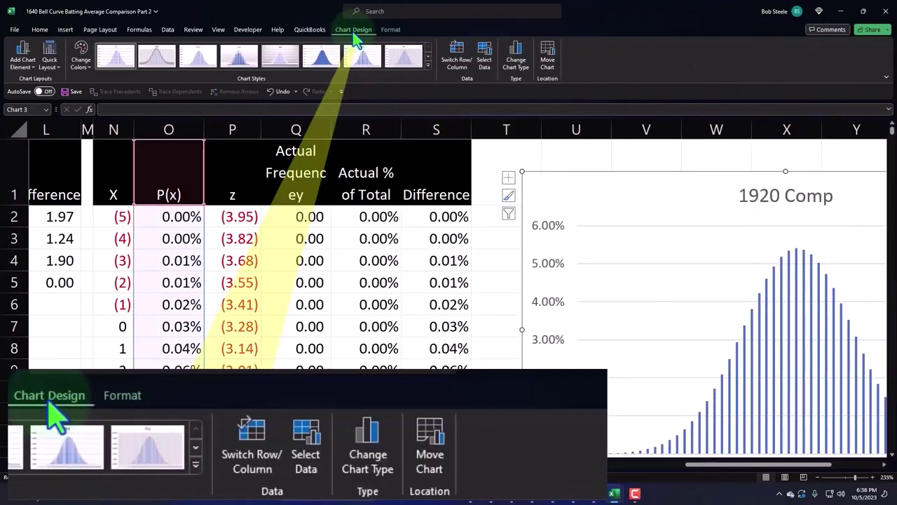
left_click(483, 60)
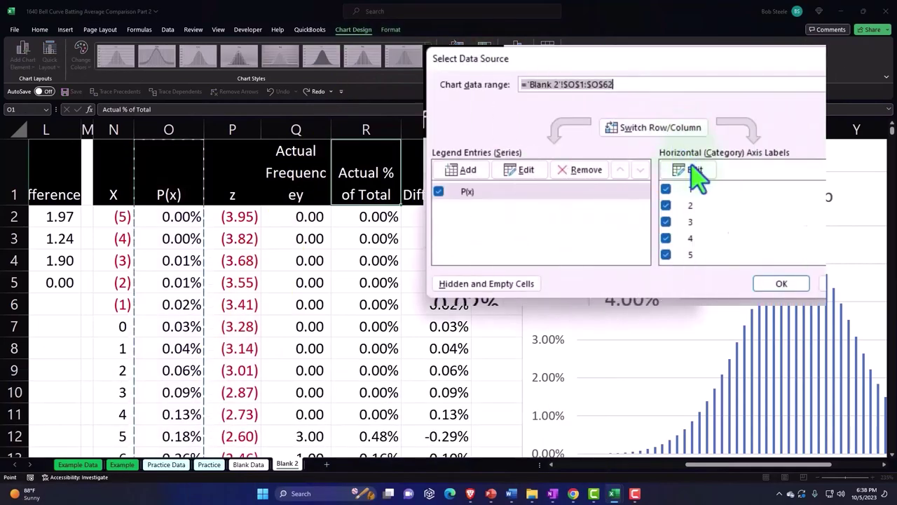
scroll(606, 390, "down", 1)
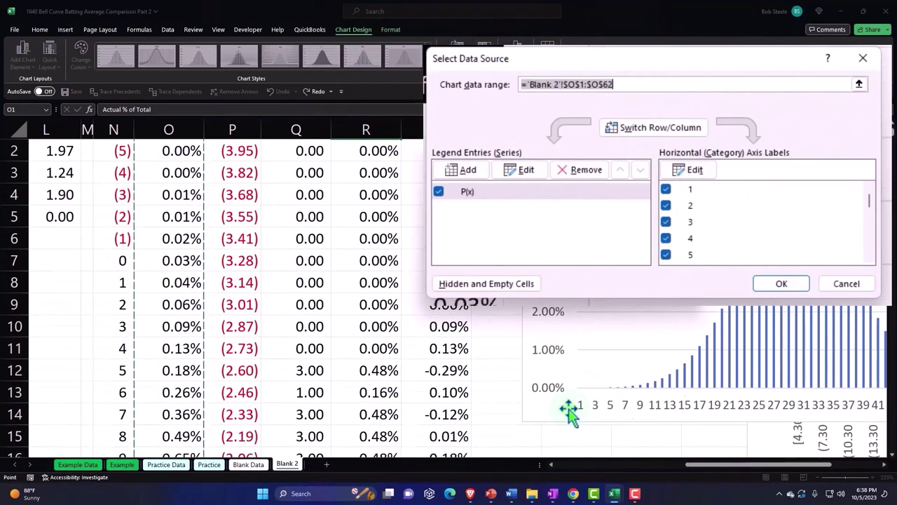
scroll(603, 417, "up", 1)
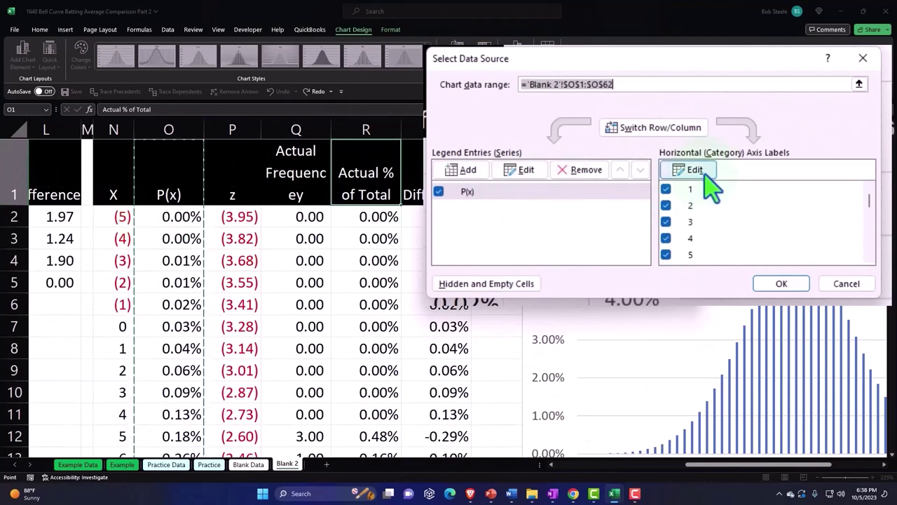
- Set the horizontal axis labels to the X values in N2:N62
left_click(693, 169)
left_click(733, 213)
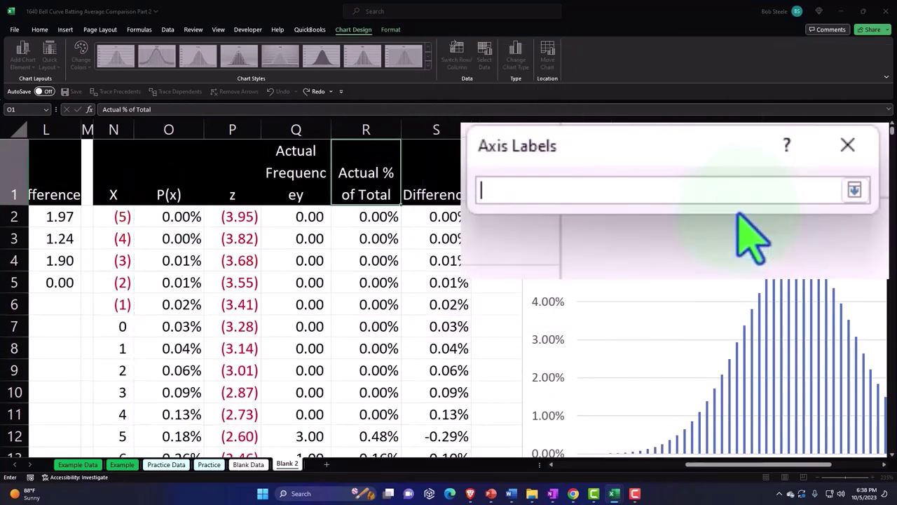
left_click(123, 215)
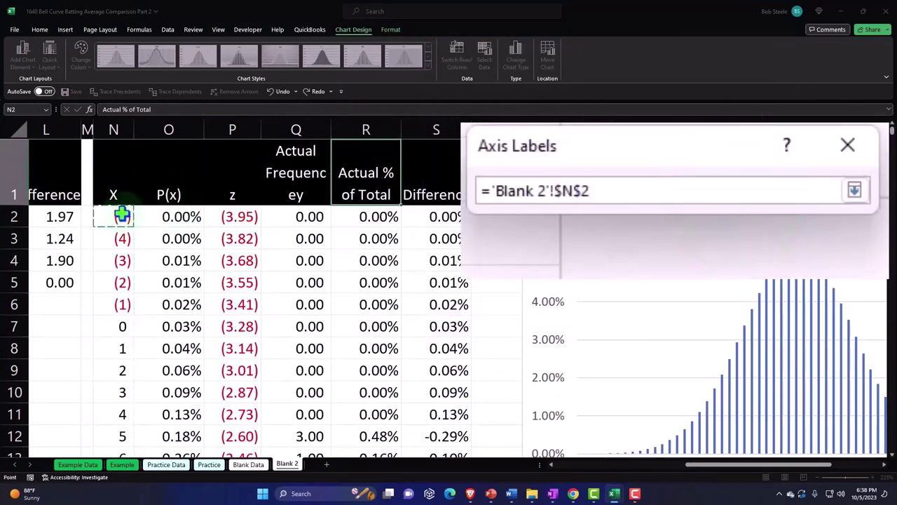
key("ctrl+shift+Down")
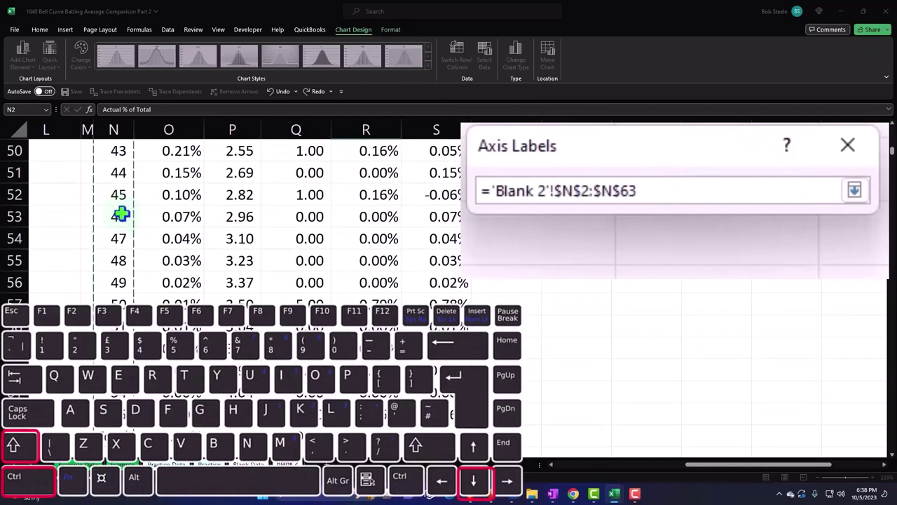
key("shift+Up")
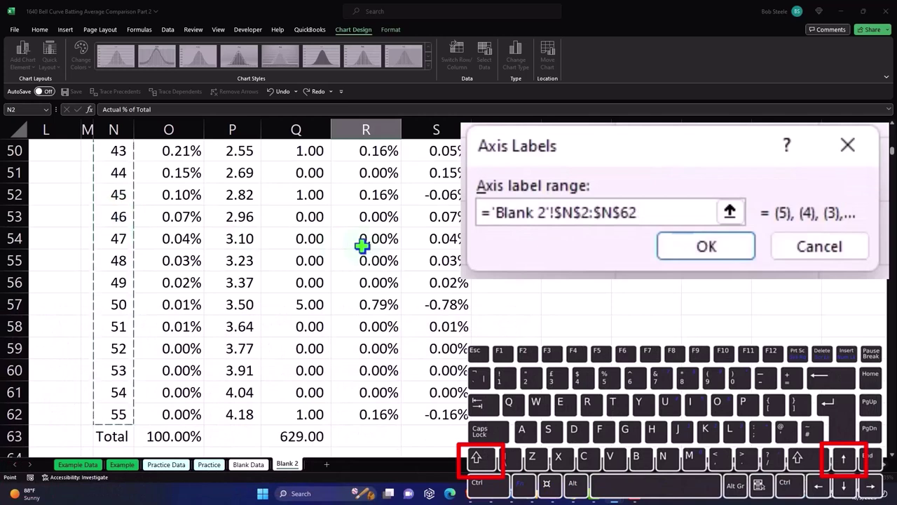
left_click(740, 254)
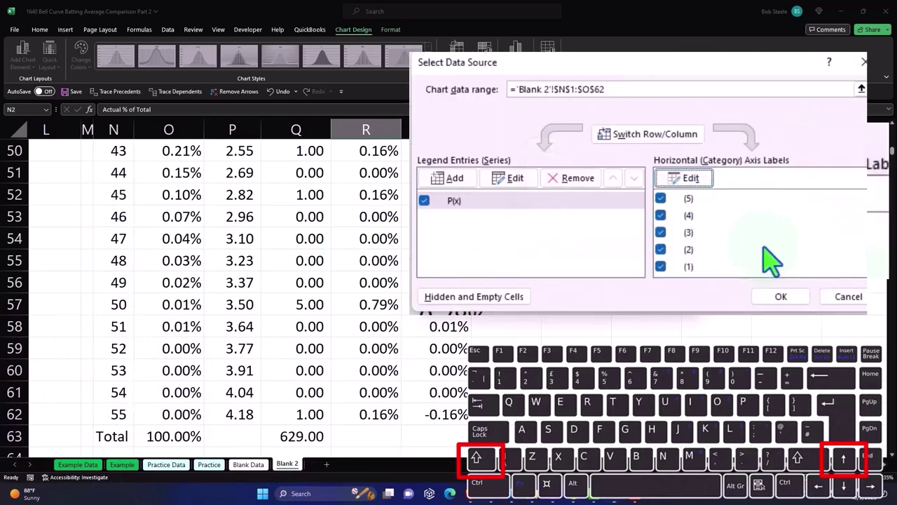
left_click(795, 300)
left_click_drag(892, 150, 892, 133)
left_click(495, 313)
- Reselect the 1920 Comp chart and bring up its Chart Design options
key("Right")
key("Right")
key("Right")
key("Right")
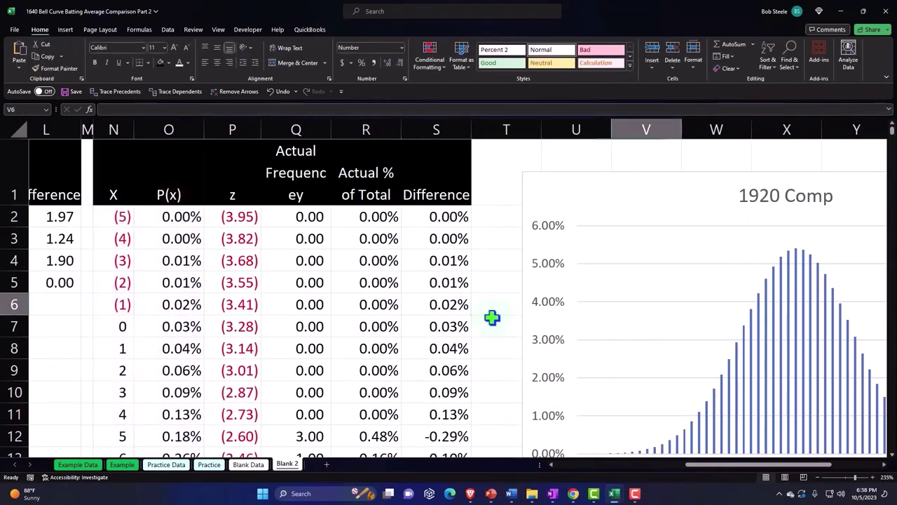
key("Right")
key("Right")
key("Left")
key("Left")
key("Left")
key("Left")
key("Left")
key("Left")
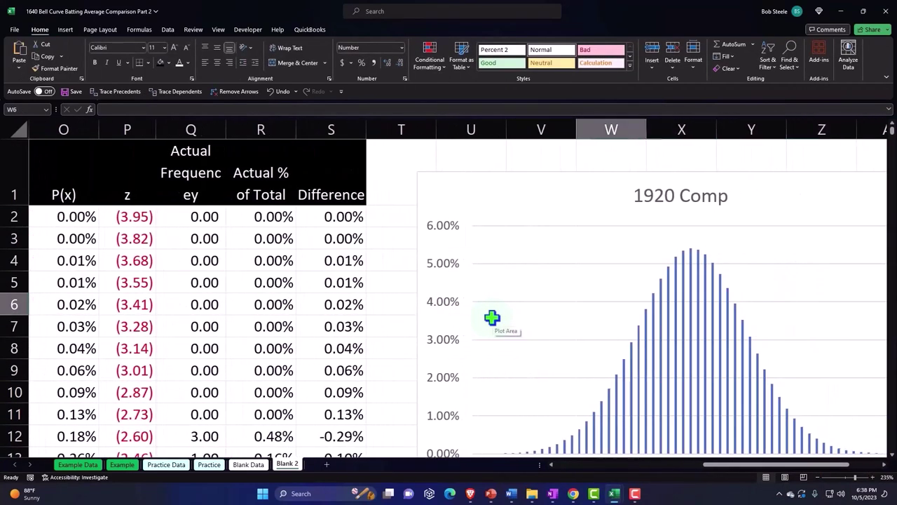
key("Left")
key("Left")
key("Left")
key("Left")
key("Left")
key("Left")
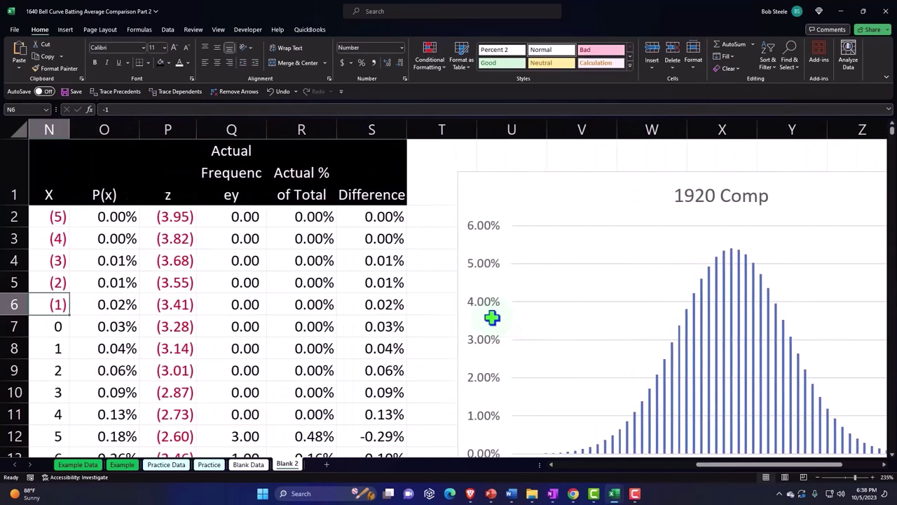
left_click(533, 199)
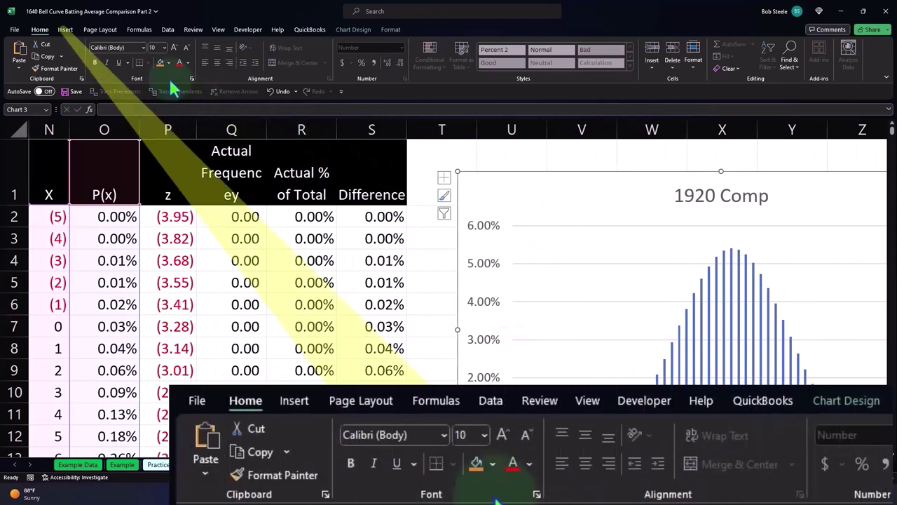
left_click(69, 38)
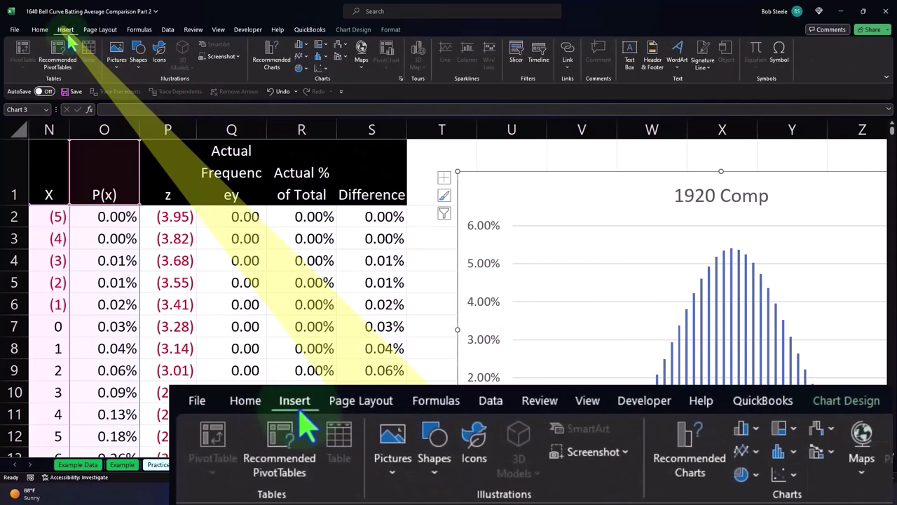
left_click(353, 33)
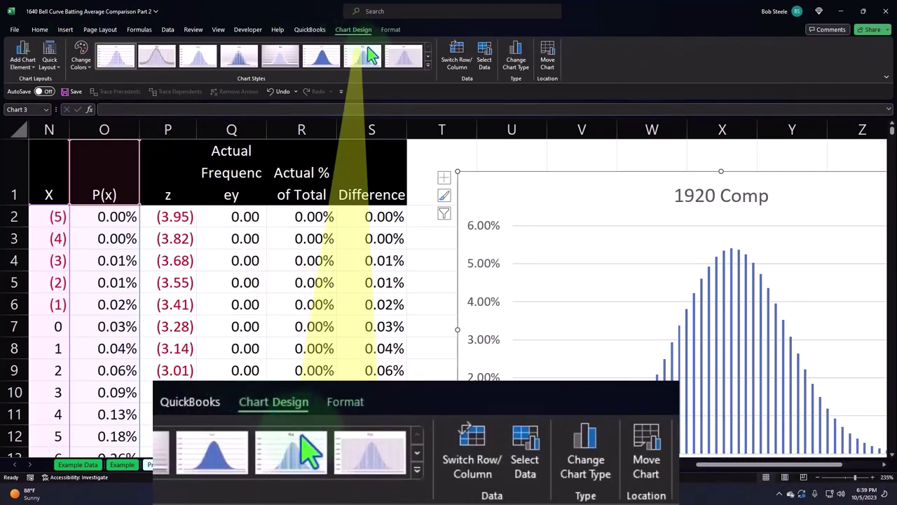
- Reopen the chart's Select Data Source dialog and start adding a new series
left_click(485, 67)
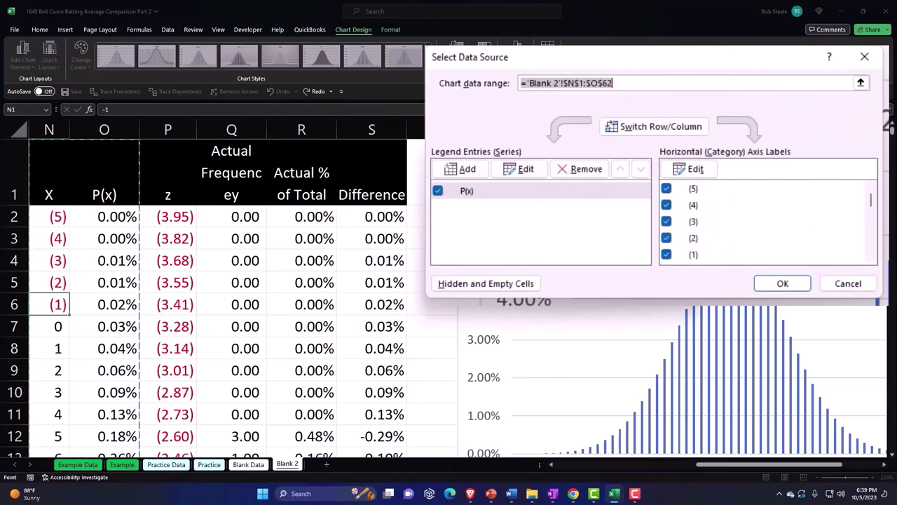
left_click(865, 57)
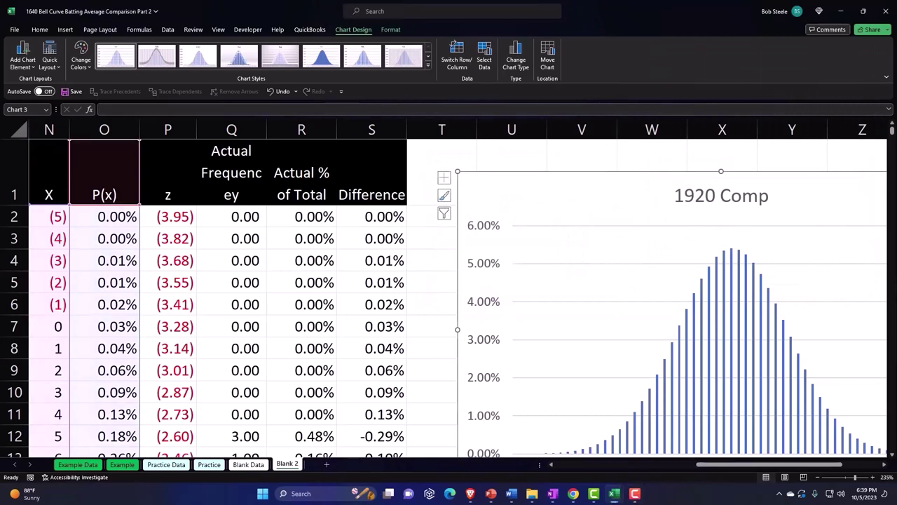
left_click(482, 62)
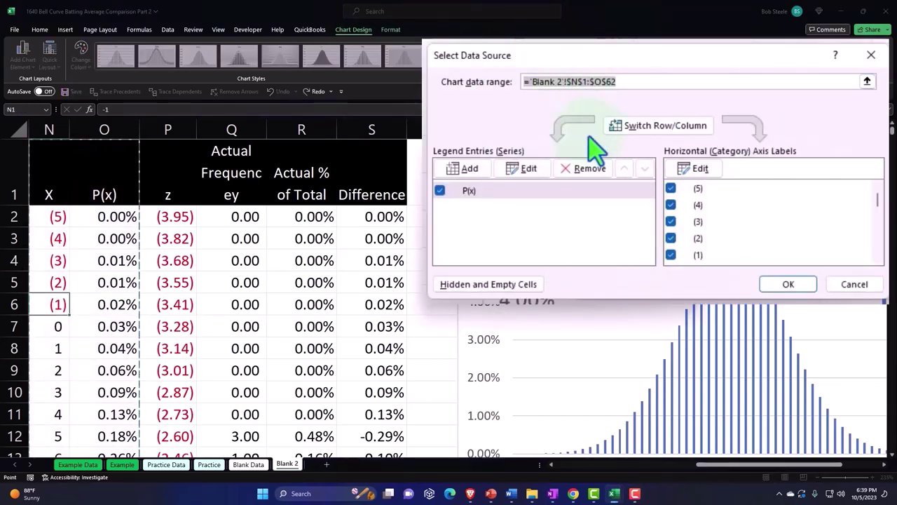
left_click(471, 172)
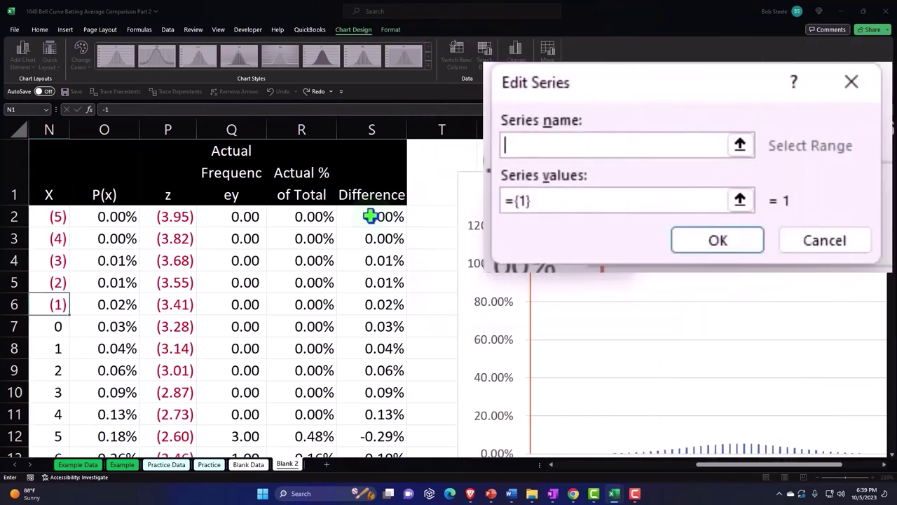
- Define the series with name from R1 and values R2:R62, and apply it
left_click(290, 177)
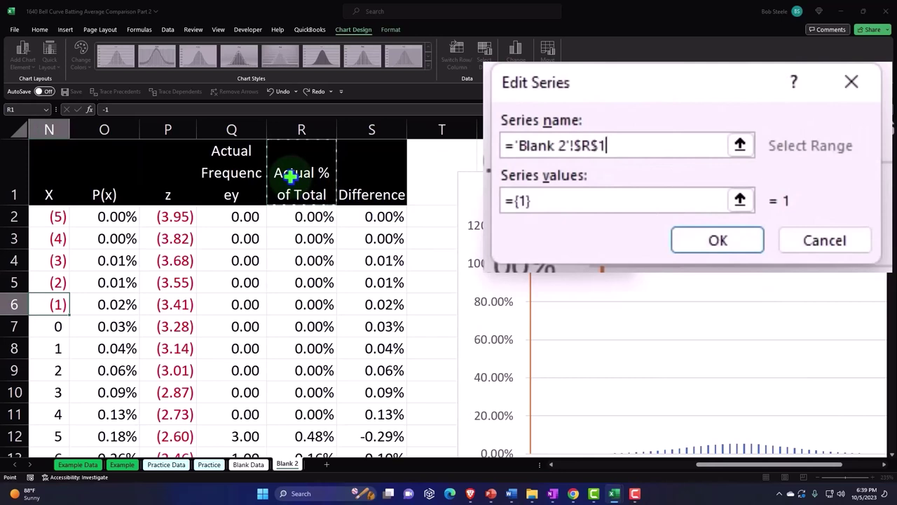
left_click(573, 201)
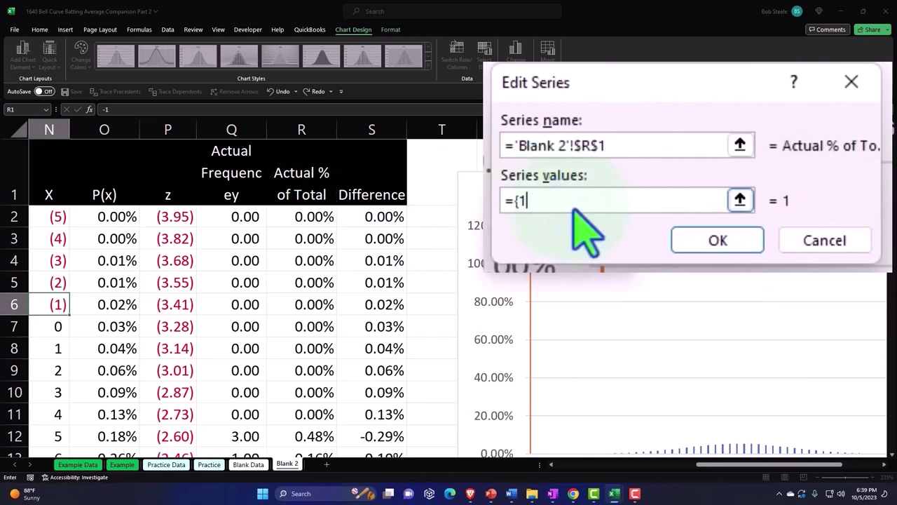
left_click(739, 201)
left_click(303, 219)
key("ctrl+shift+Down")
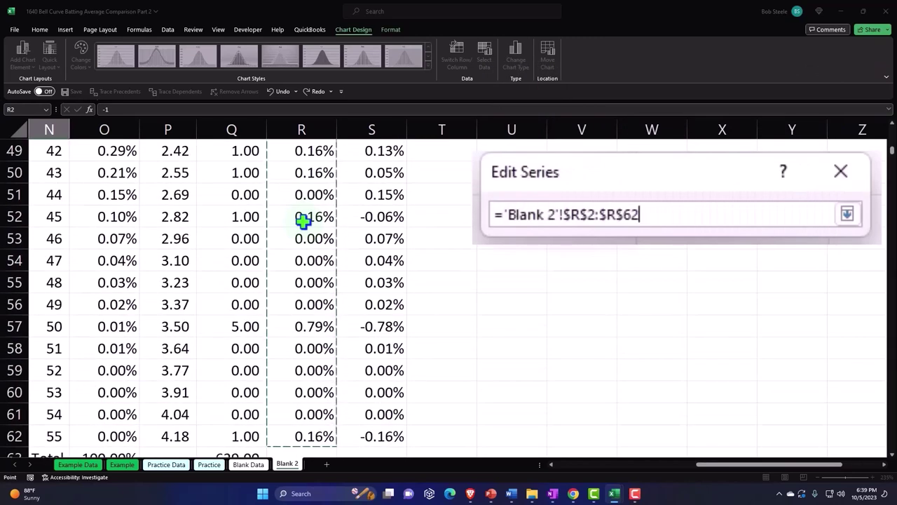
key("Return")
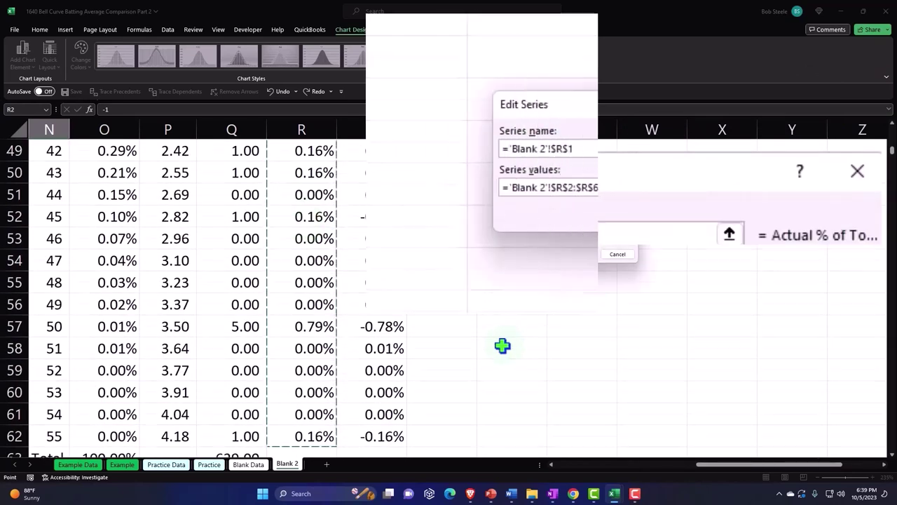
left_click(659, 214)
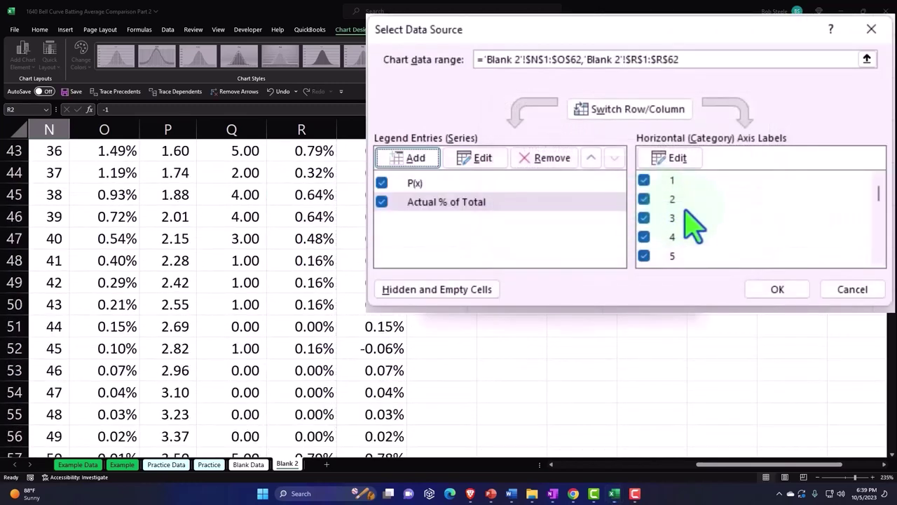
left_click(797, 289)
- Add a legend to the 1920 Comp chart identifying the P(x) and Actual % of Total series
left_click_drag(892, 151, 893, 129)
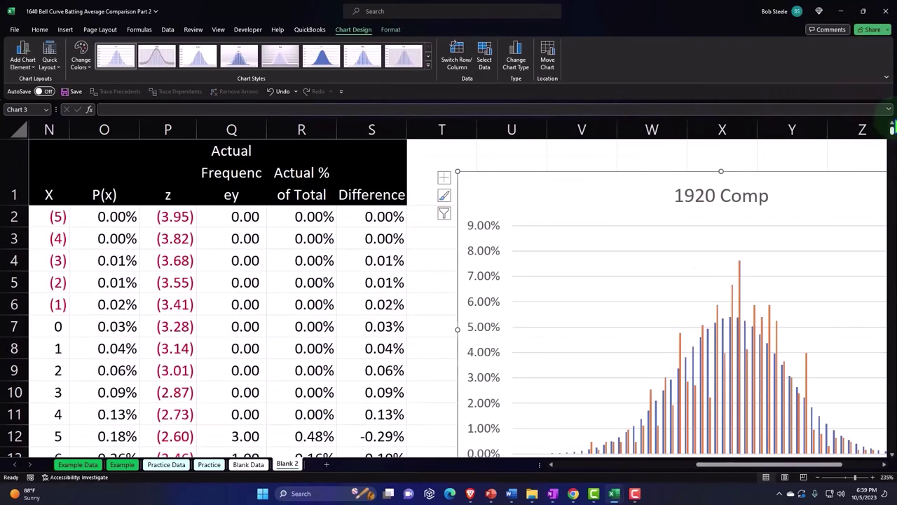
left_click_drag(733, 471, 772, 475)
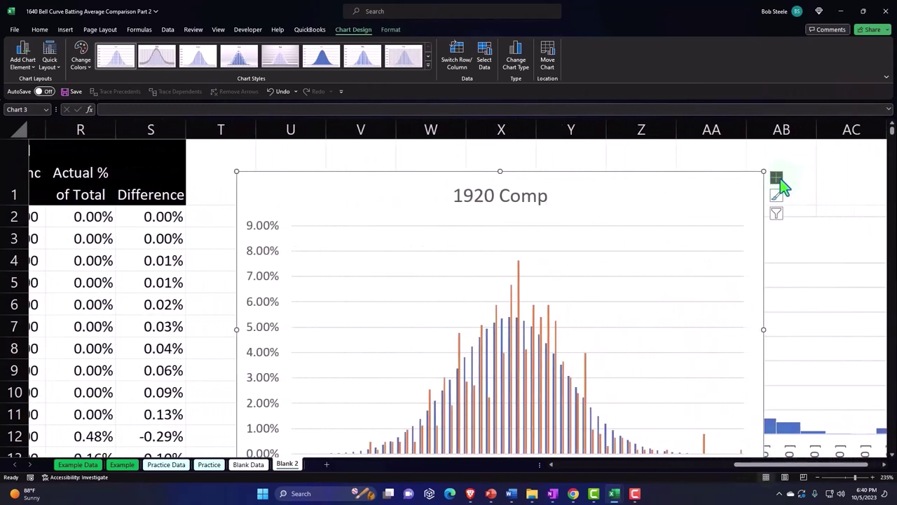
left_click(776, 178)
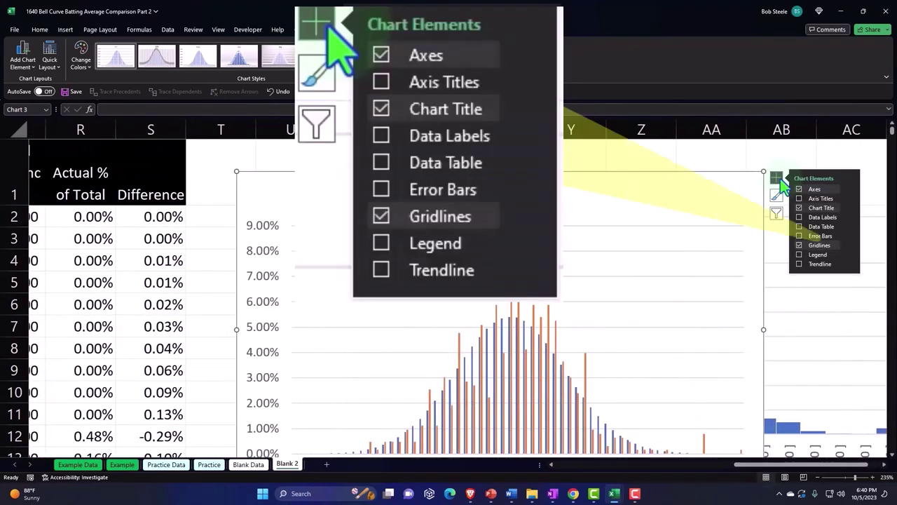
left_click(800, 256)
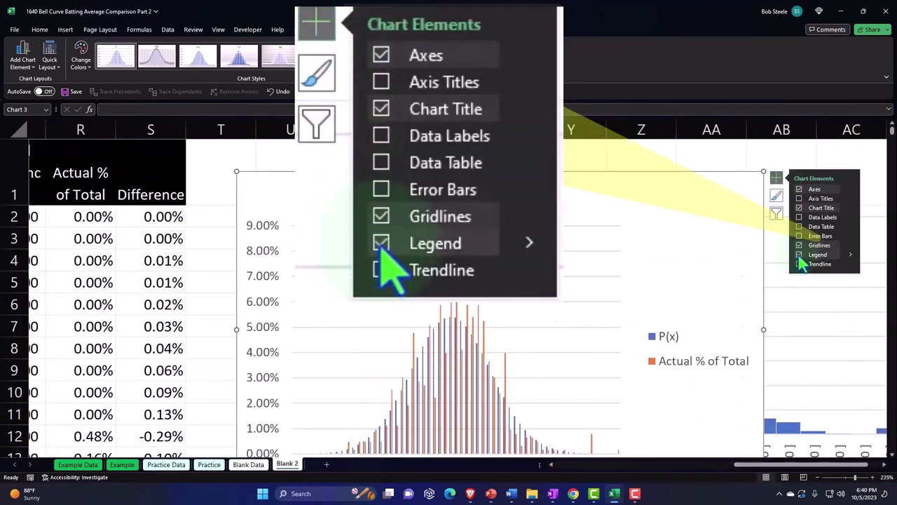
left_click(705, 161)
scroll(698, 190, "down", 1)
scroll(687, 257, "up", 1)
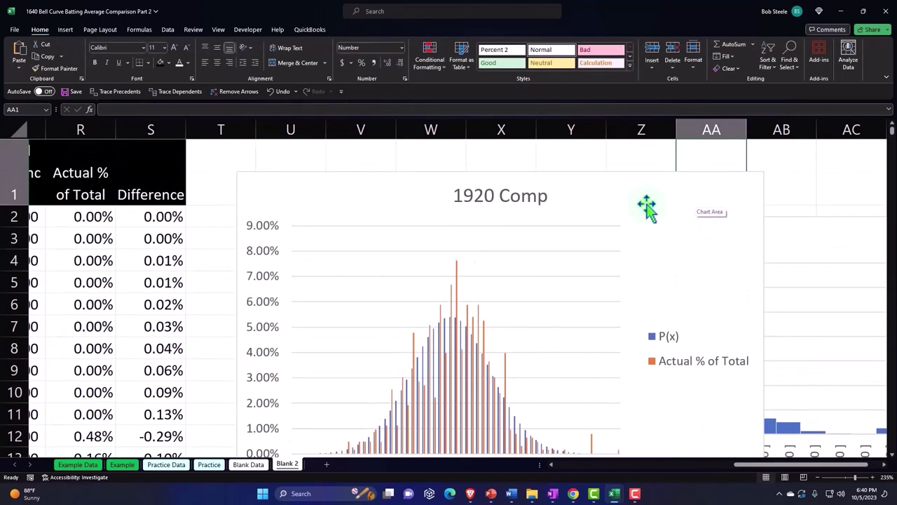
- Enlarge the 1920 Comp chart and zoom the sheet out two steps
left_click_drag(636, 186, 597, 164)
scroll(692, 324, "down", 1)
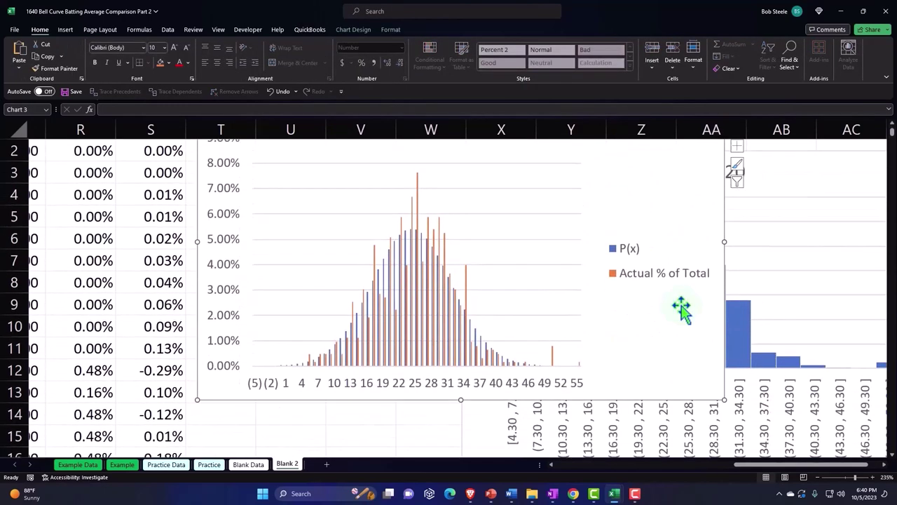
left_click_drag(726, 399, 776, 420)
scroll(704, 378, "up", 1)
scroll(704, 378, "up", 1)
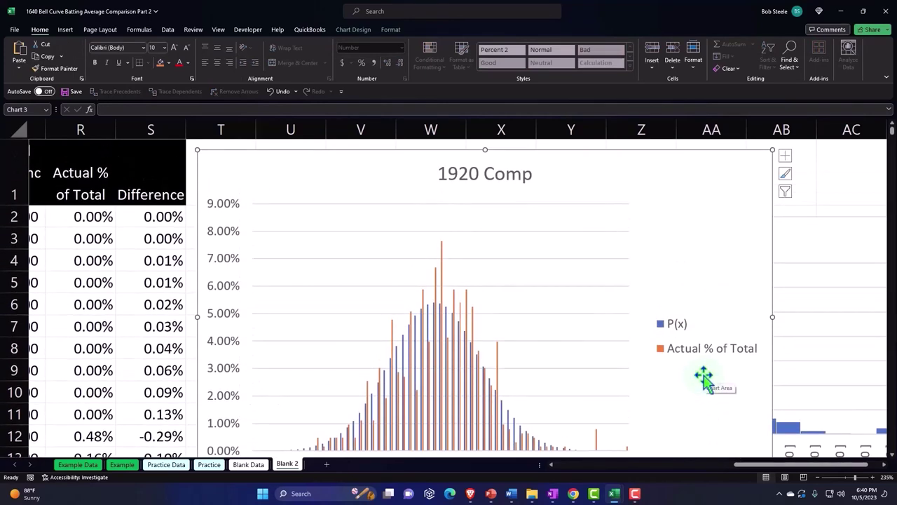
left_click(813, 478)
left_click(813, 478)
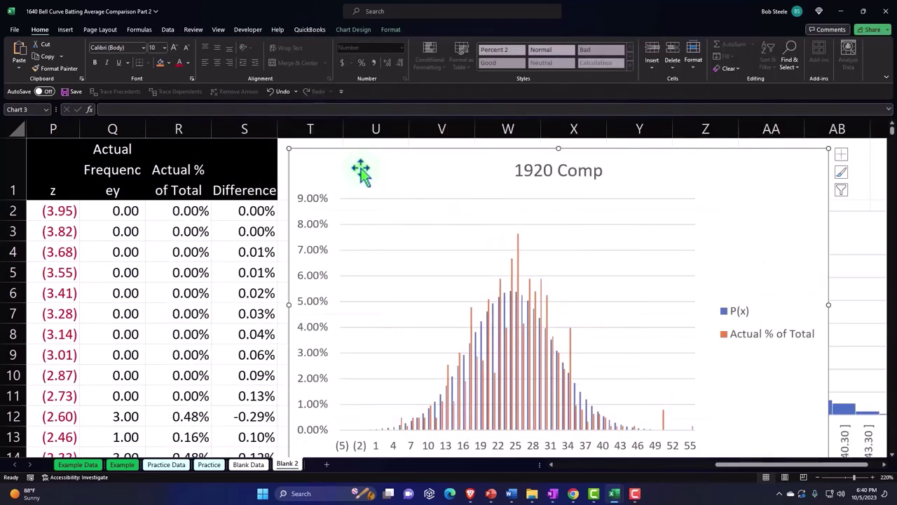
- Move the 1920 Comp chart down to sit below the 1920 histogram
left_click_drag(363, 170, 521, 342)
scroll(498, 277, "down", 1)
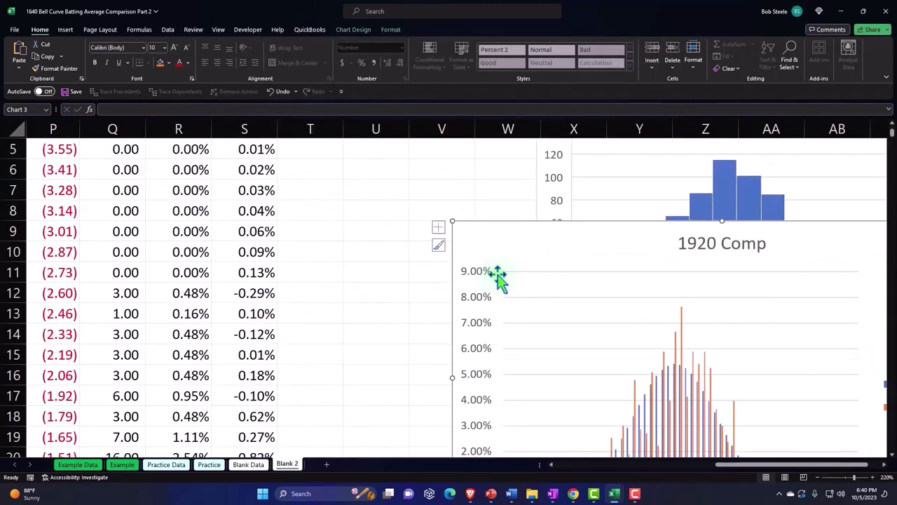
left_click_drag(497, 277, 595, 385)
scroll(597, 278, "down", 3)
left_click_drag(597, 279, 606, 400)
scroll(605, 401, "down", 3)
left_click_drag(609, 215, 595, 370)
- Insert blank cells at N1:S1, shifting the X-to-Difference table down one row
left_click(379, 342)
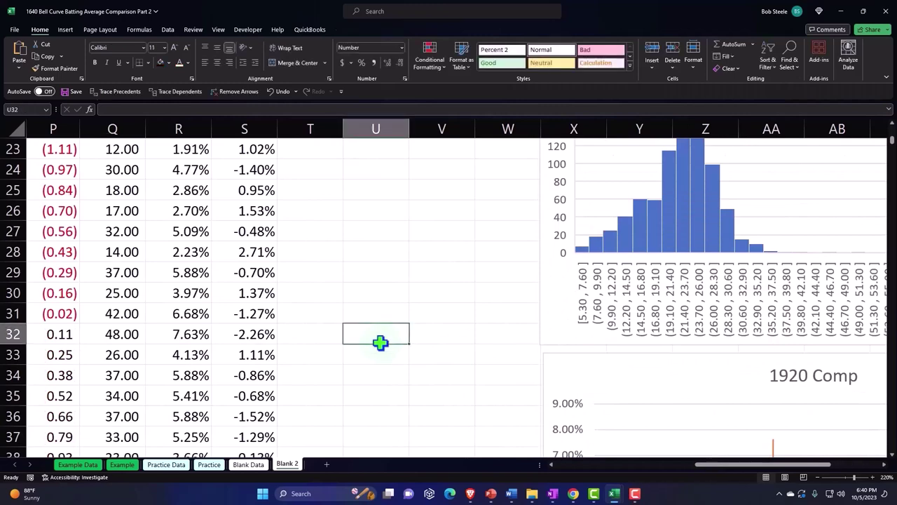
scroll(379, 342, "up", 7)
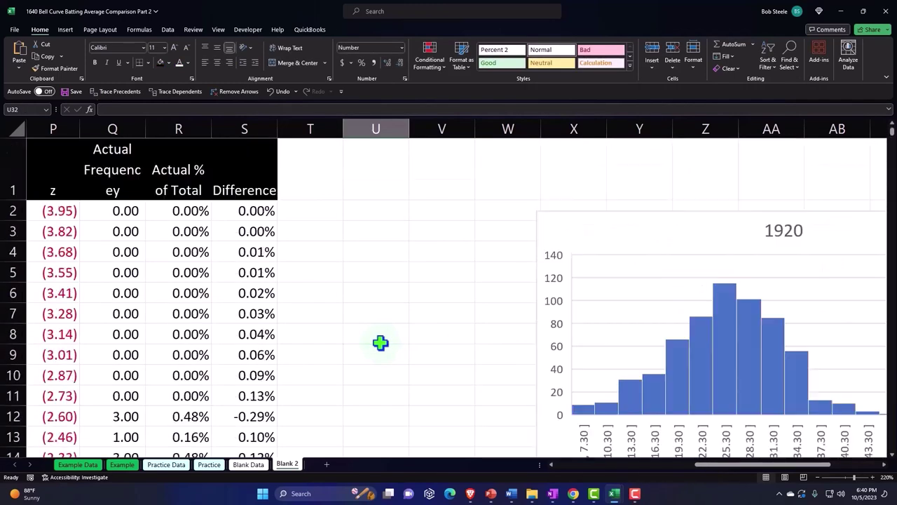
left_click(553, 467)
left_click(553, 467)
left_click(553, 467)
left_click(553, 467)
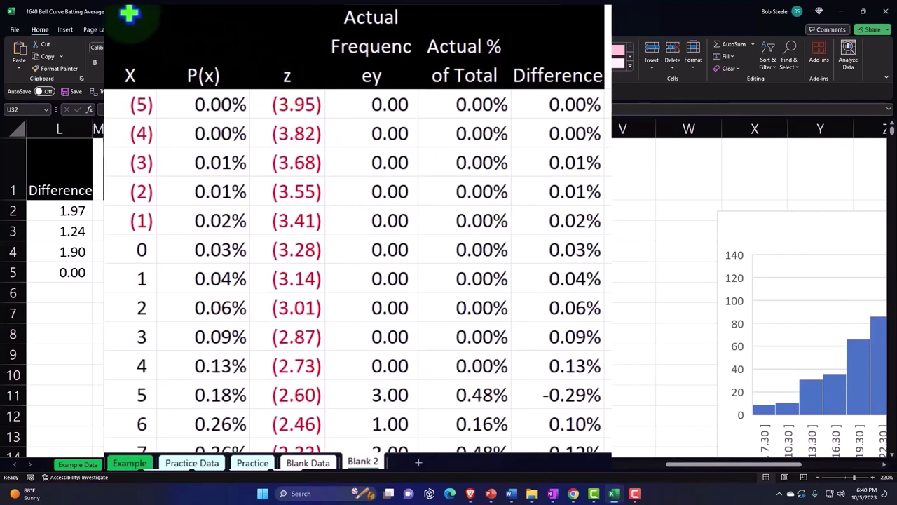
left_click_drag(129, 14, 562, 30)
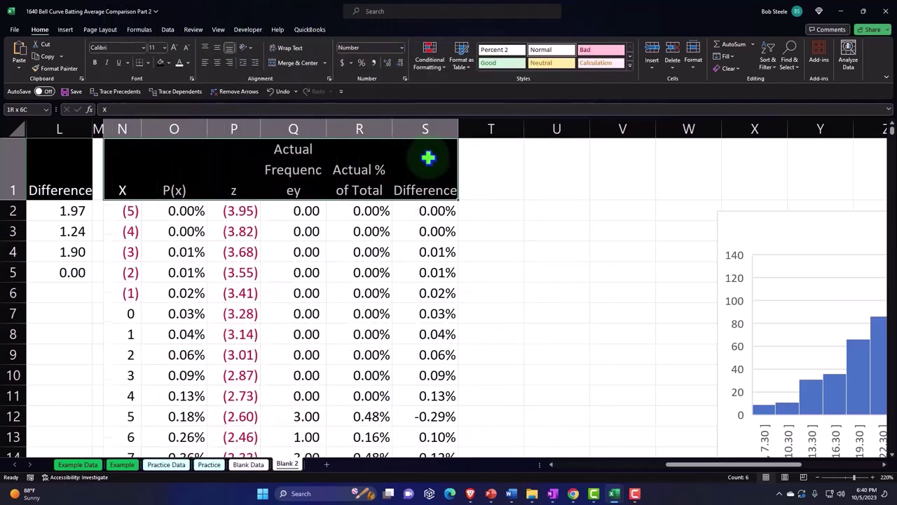
left_click_drag(426, 155, 409, 168)
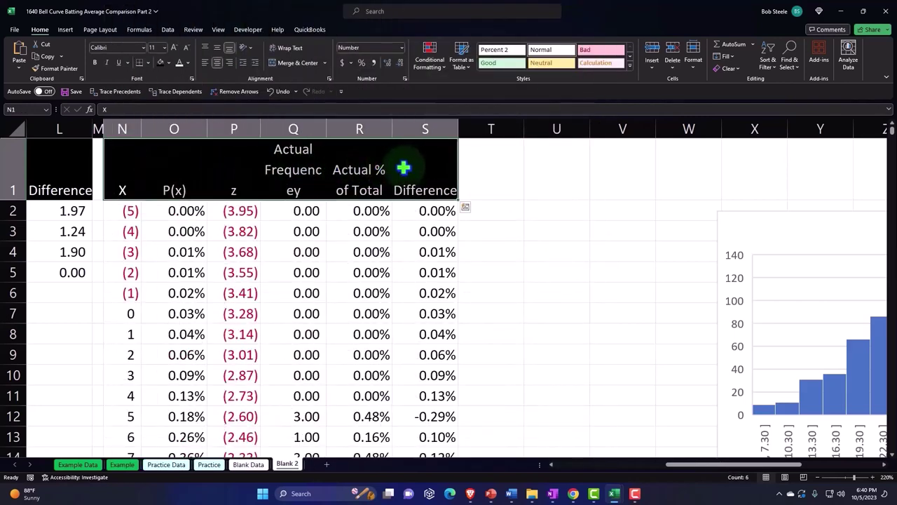
right_click(172, 167)
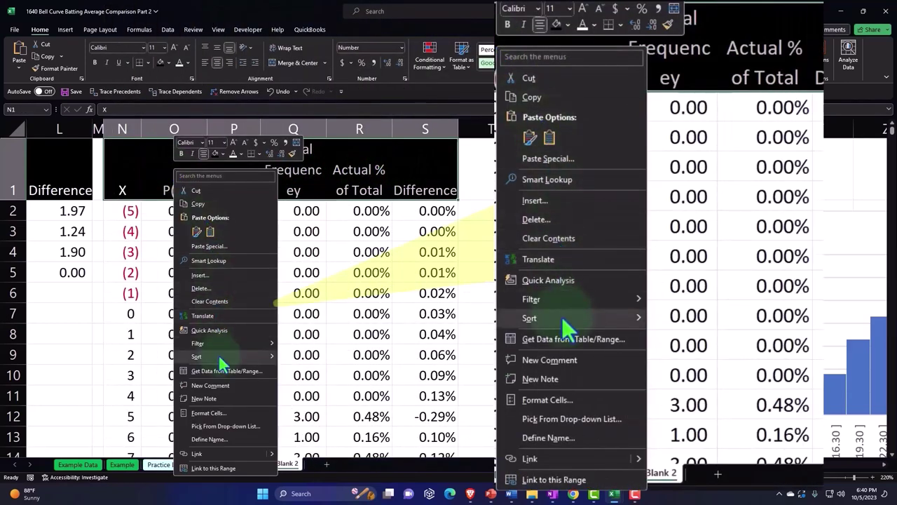
left_click(201, 276)
left_click(347, 214)
- Confirm the insertion and enter the year 1920 in N1 with General number format
left_click(327, 357)
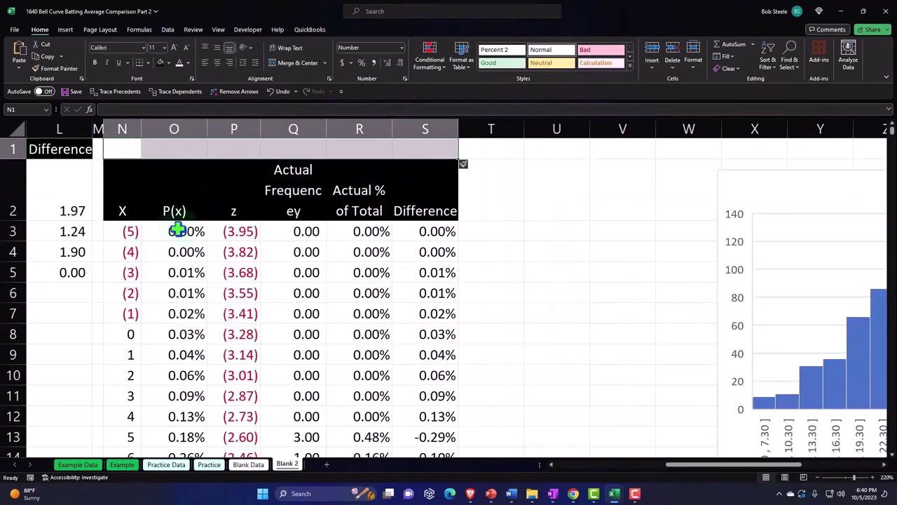
left_click(130, 148)
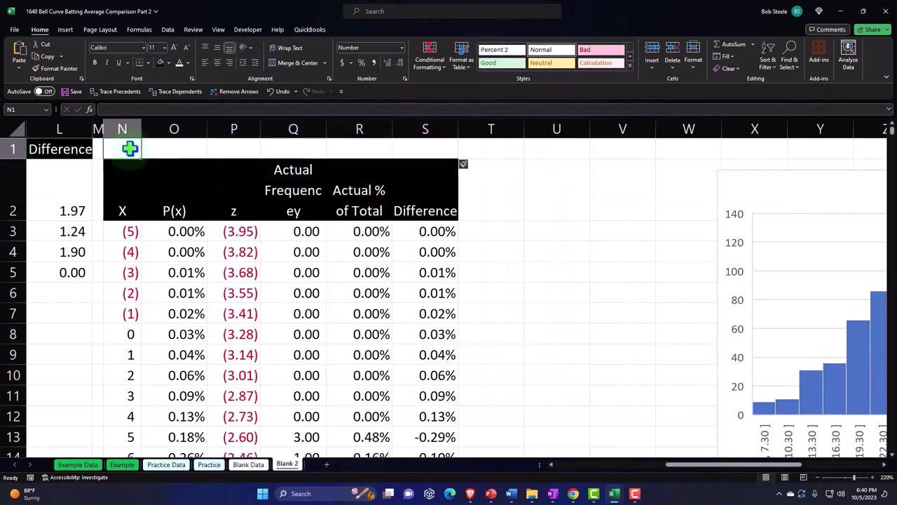
type("1900")
key("Return")
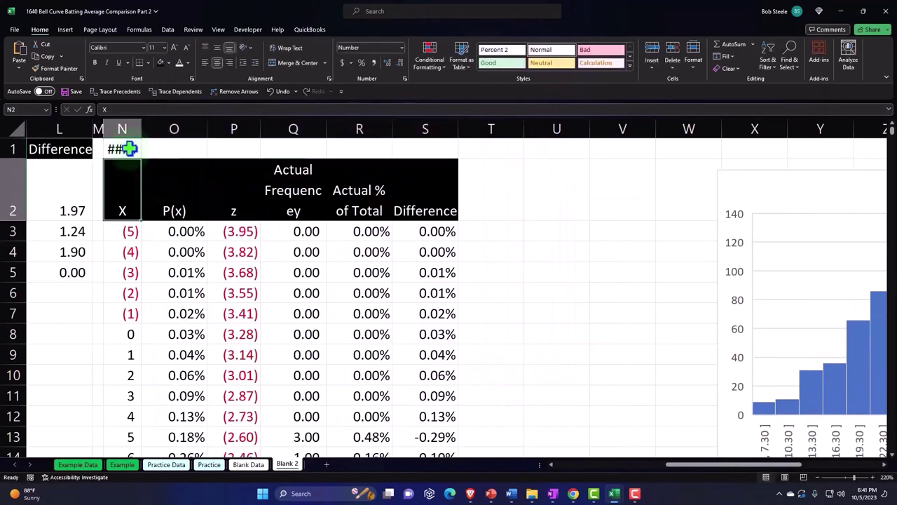
left_click(130, 149)
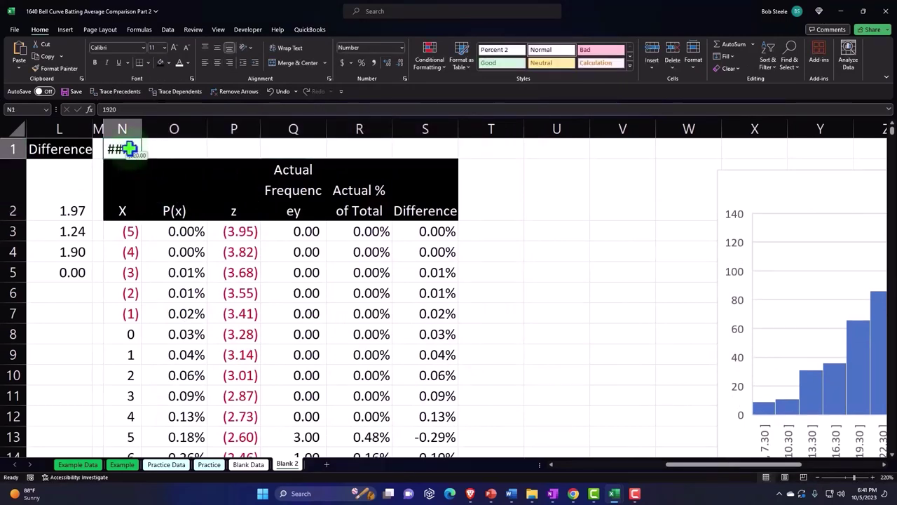
left_click(401, 49)
left_click(392, 65)
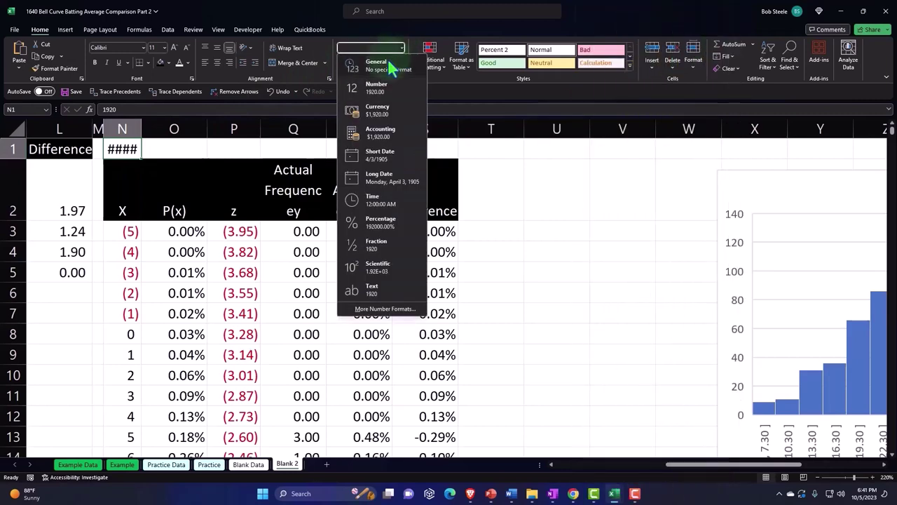
left_click_drag(124, 149, 406, 148)
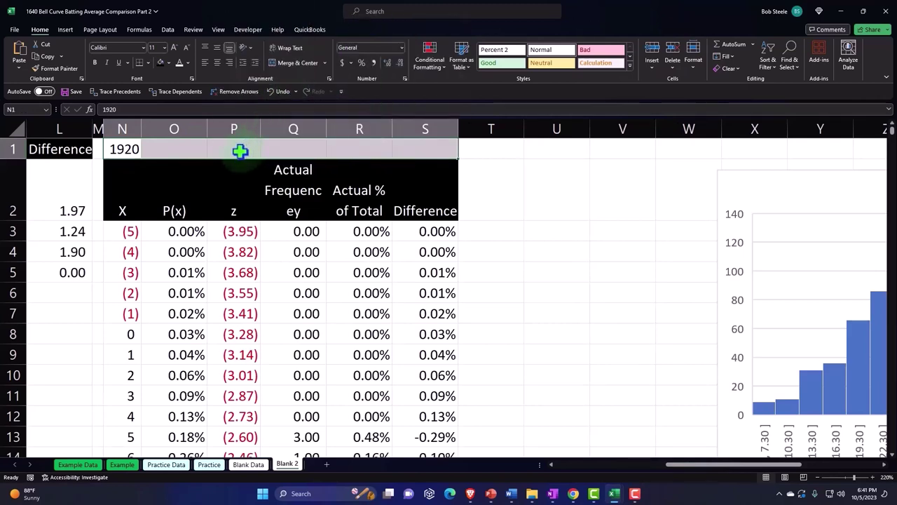
- Center the 1920 label across N1:S1 using Center Across Selection alignment
right_click(240, 151)
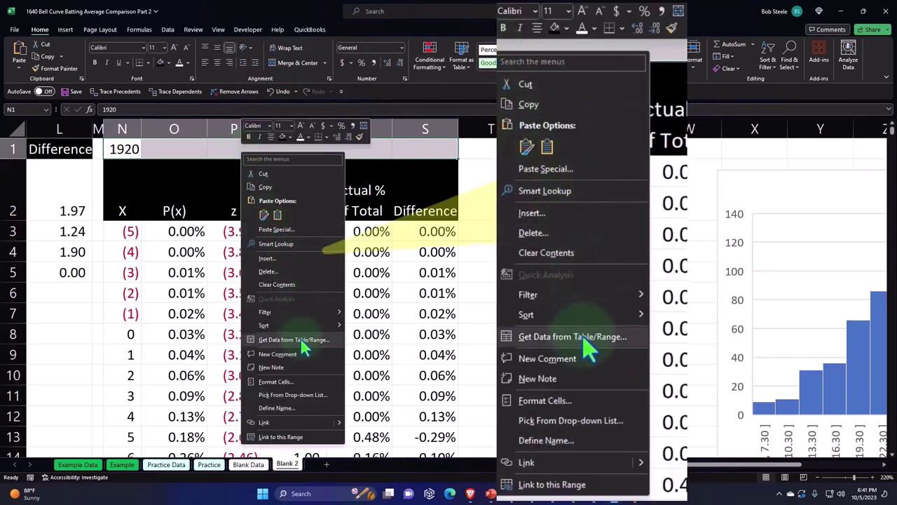
left_click(298, 382)
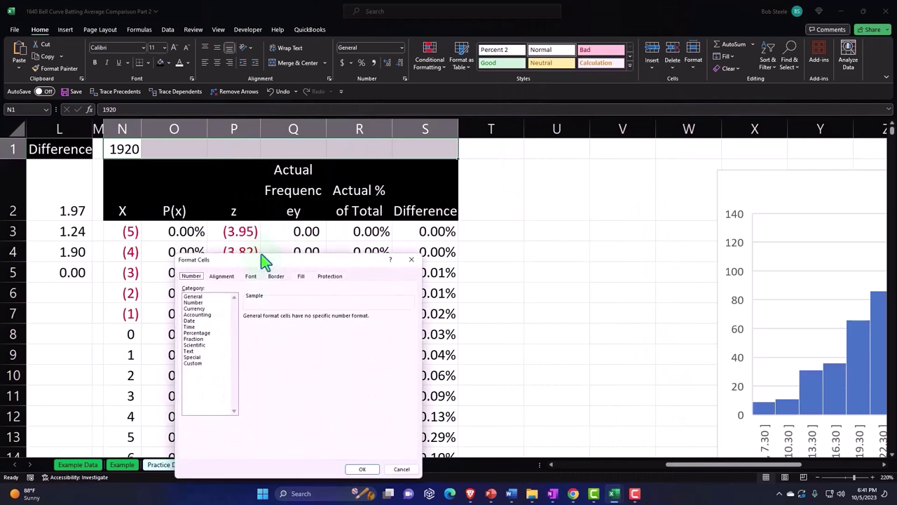
left_click_drag(263, 260, 585, 164)
left_click(553, 179)
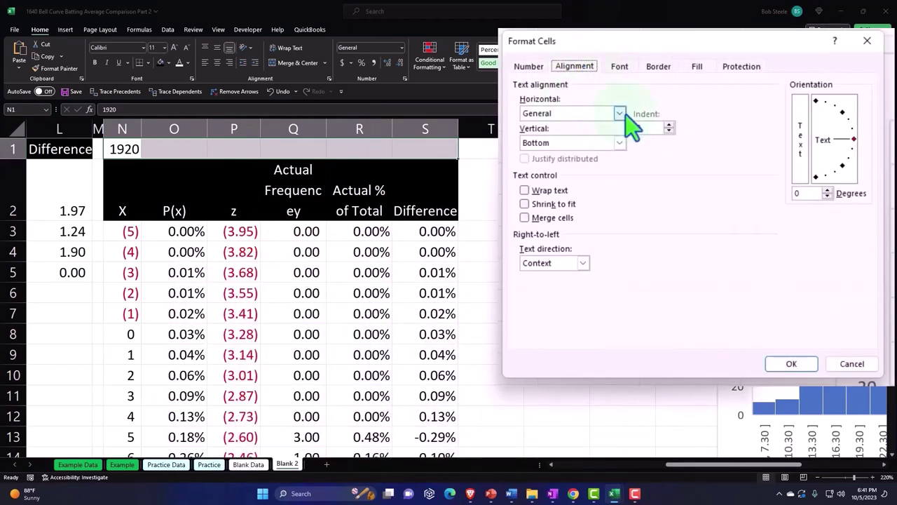
left_click(626, 116)
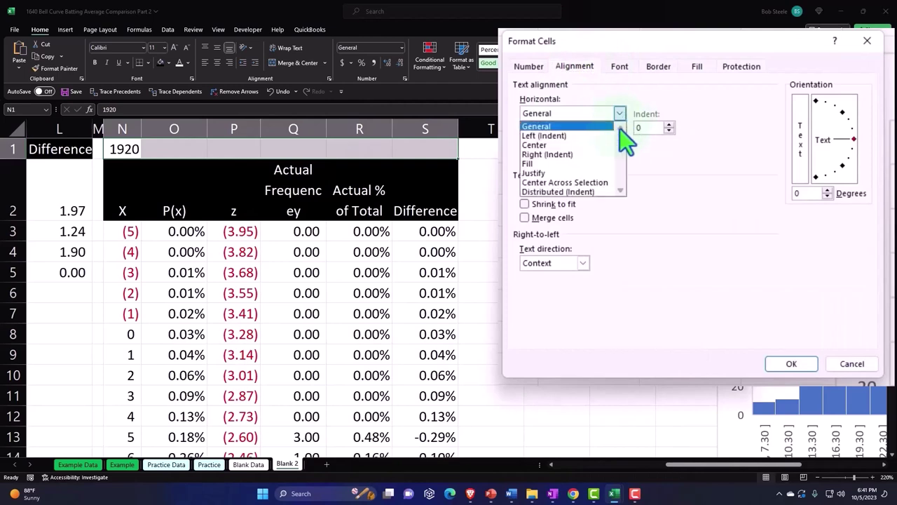
left_click(599, 182)
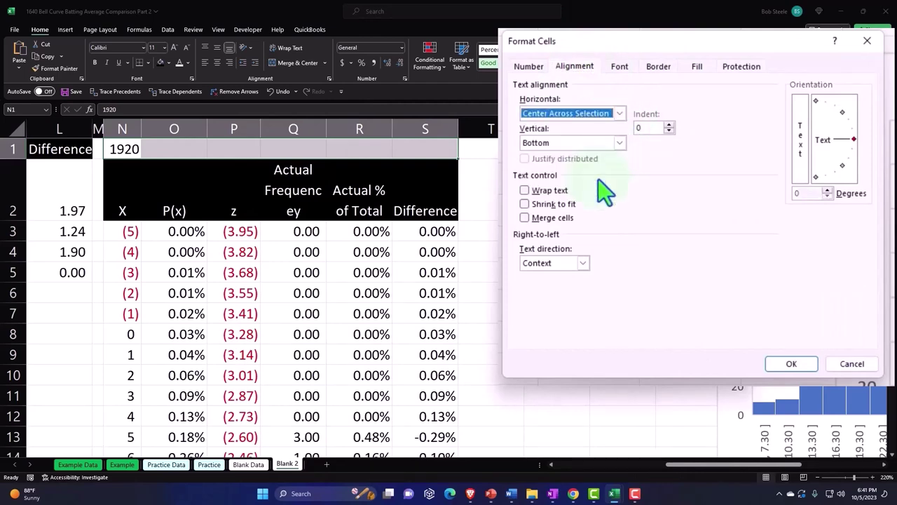
left_click(791, 365)
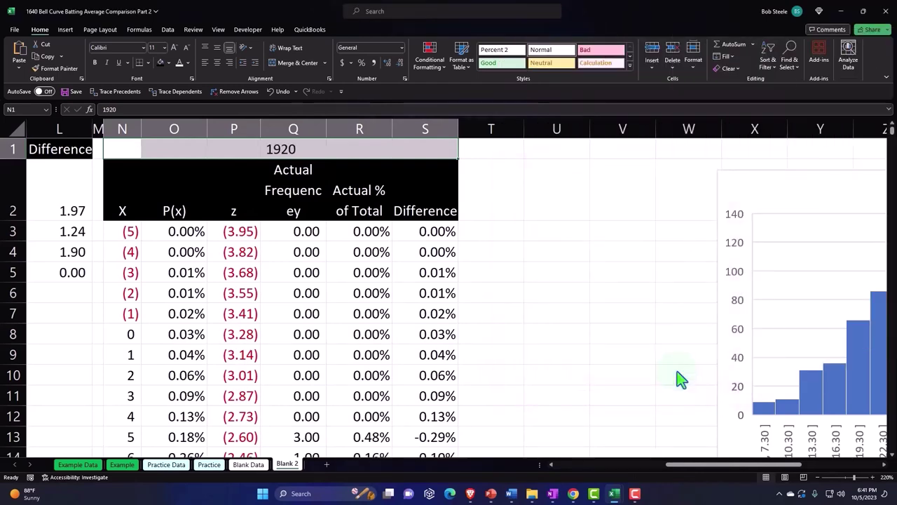
left_click(418, 244)
- Give the 1920 header row a dark blue fill with white font colour
left_click_drag(169, 148, 414, 155)
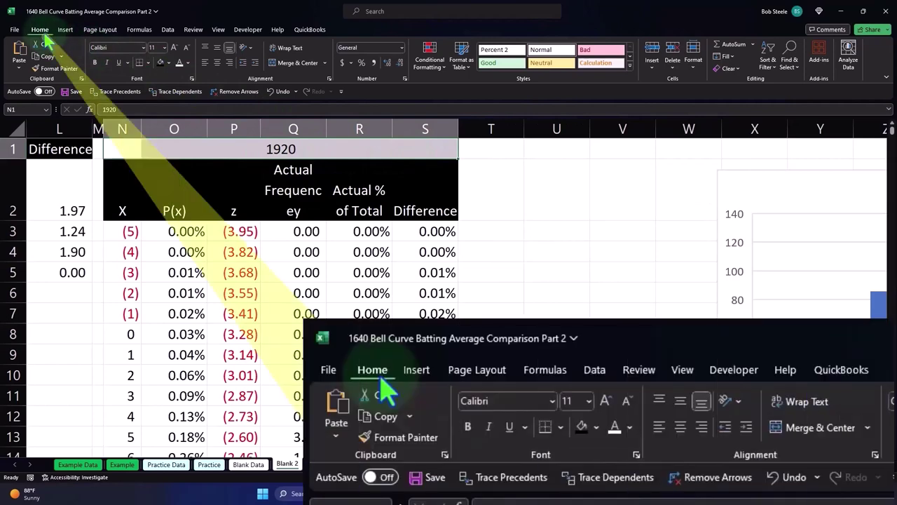
left_click(169, 63)
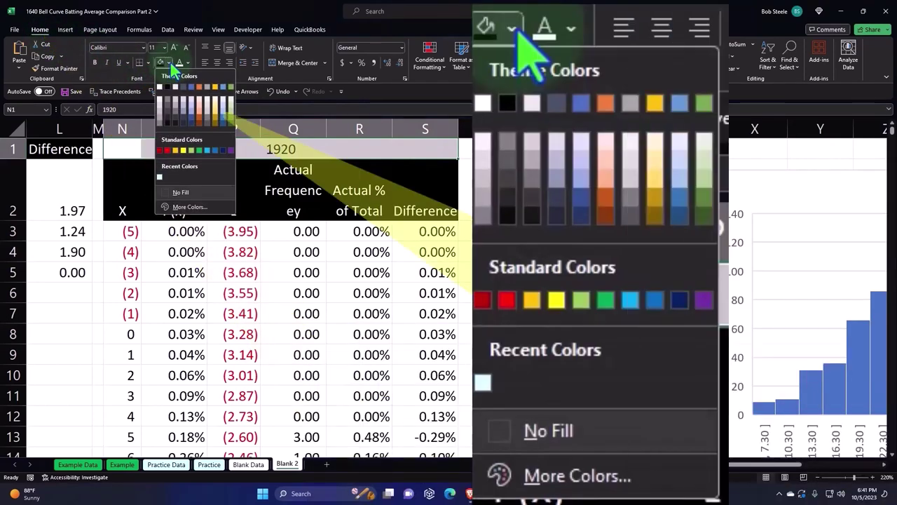
left_click(223, 150)
left_click(179, 62)
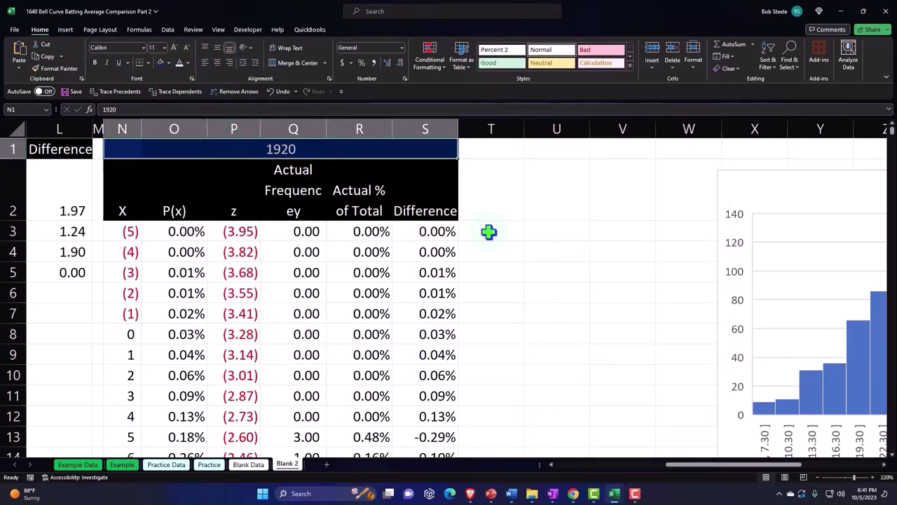
left_click(530, 236)
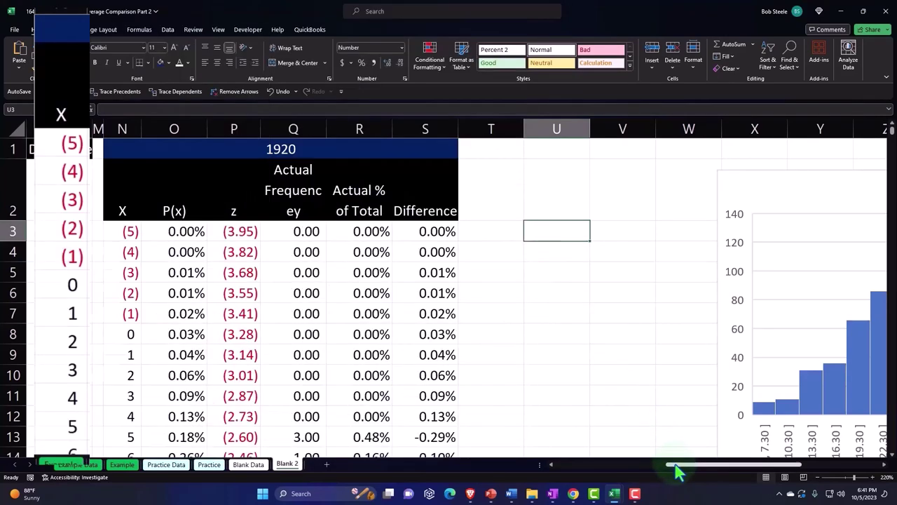
- Narrow column T to a thin spacer and hide columns M through S
left_click_drag(678, 465, 633, 475)
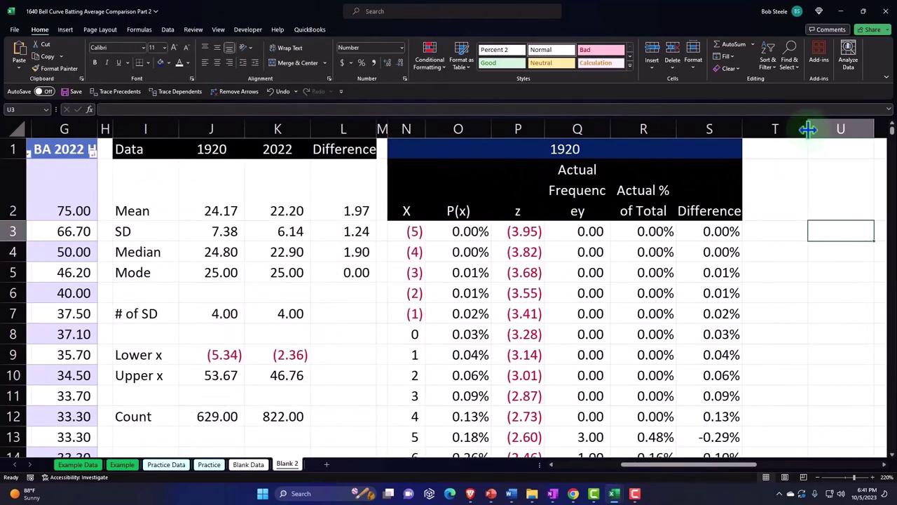
left_click_drag(806, 129, 753, 133)
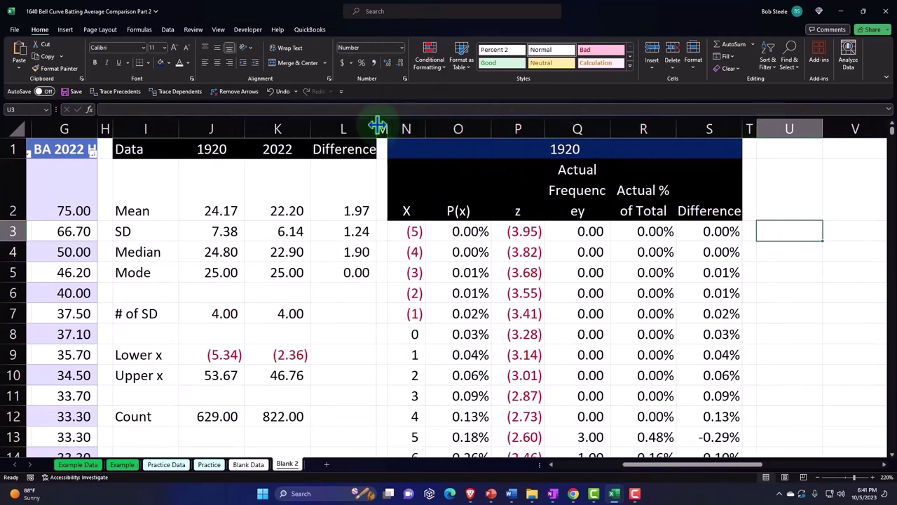
left_click_drag(382, 125, 689, 126)
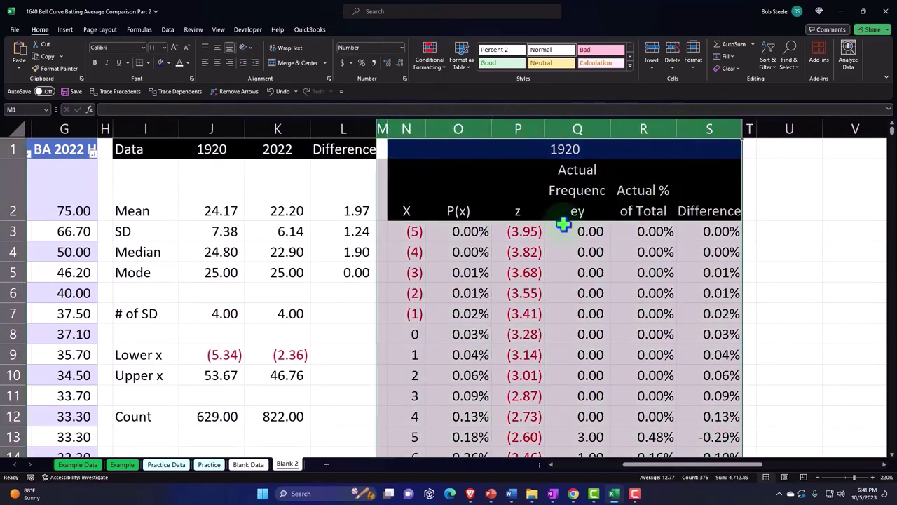
right_click(462, 242)
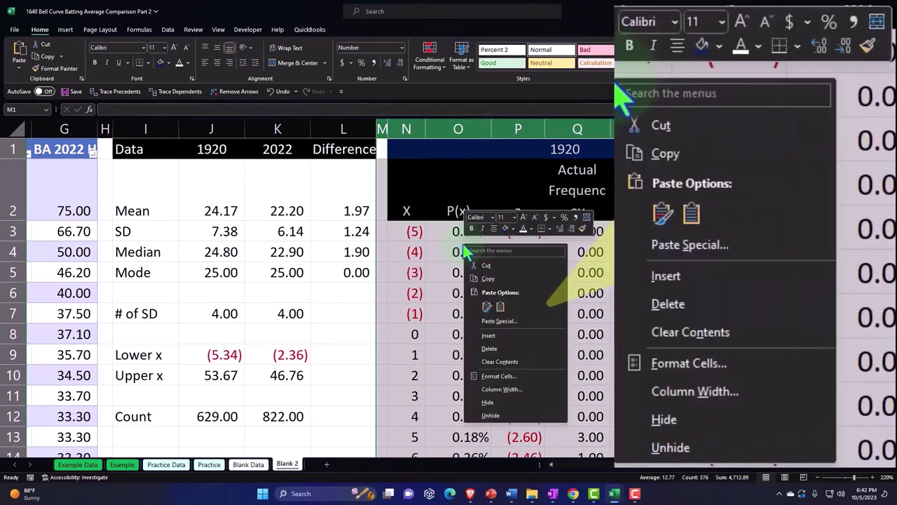
left_click(491, 402)
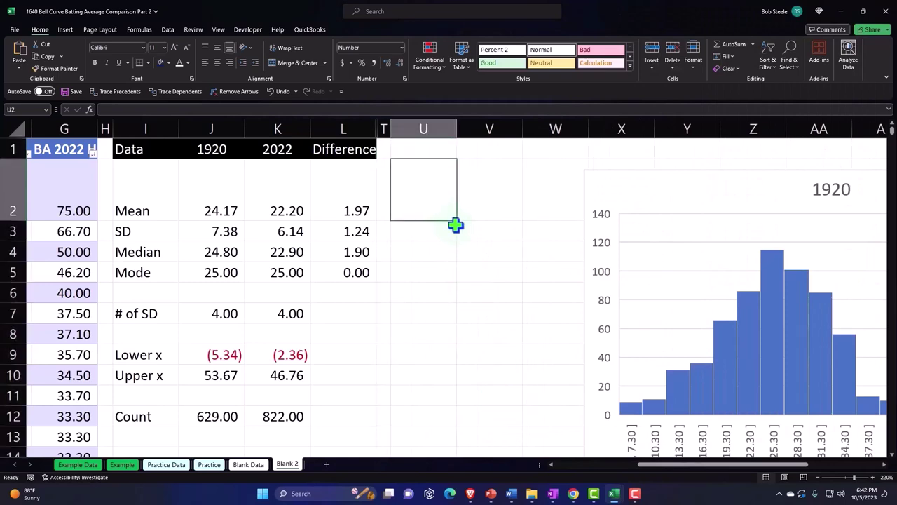
- Move the 1920 histogram, 2022 histogram and blank chart further right, stacked vertically
left_click_drag(617, 186, 859, 173)
left_click_drag(733, 465, 767, 465)
scroll(703, 317, "down", 3)
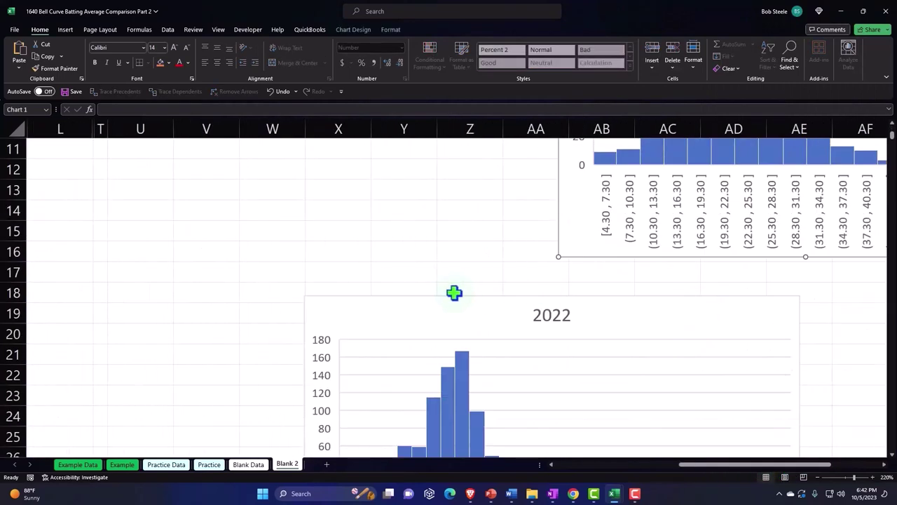
left_click_drag(445, 295, 676, 310)
scroll(626, 303, "down", 4)
scroll(626, 303, "down", 2)
left_click_drag(349, 246, 624, 260)
scroll(292, 313, "up", 9)
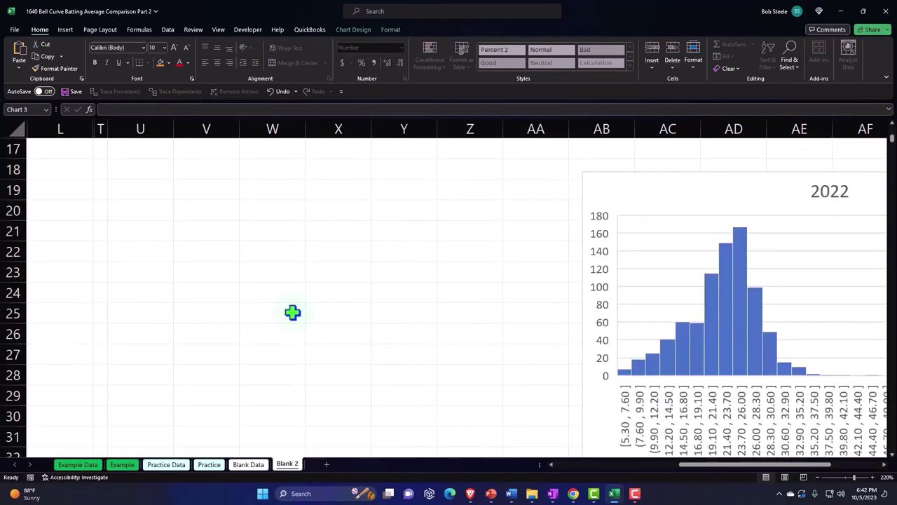
left_click(290, 208)
- Enter 2022 in U1 with General number format and a green fill
key("Left")
key("Left")
key("Left")
key("Left")
key("Left")
key("Left")
key("Left")
key("Left")
key("Left")
key("Left")
key("Left")
key("Left")
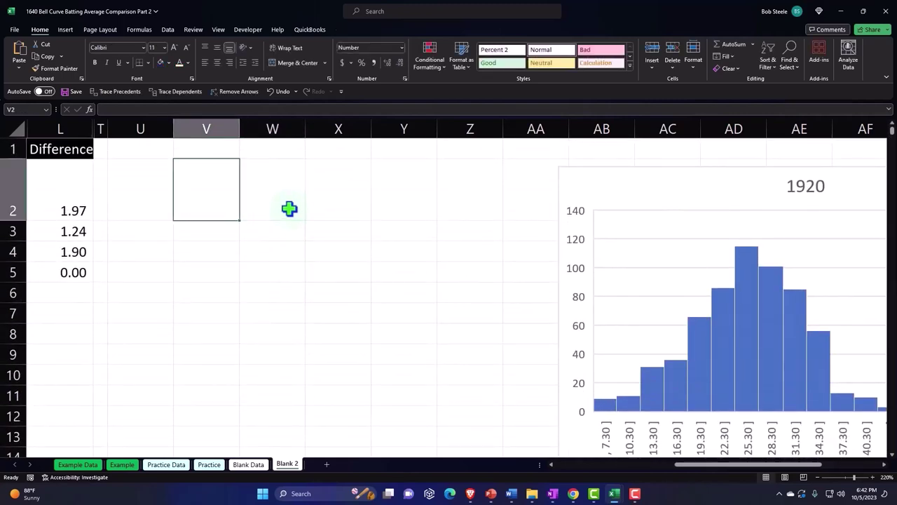
key("Right")
key("Right")
key("Right")
key("Right")
key("Right")
key("Right")
key("Right")
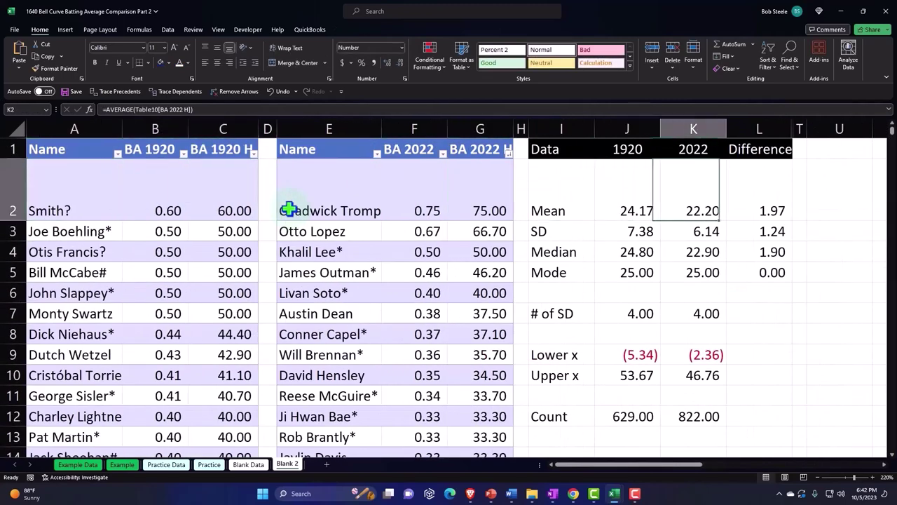
key("Right")
key("Right")
key("Right")
key("Right")
key("Right")
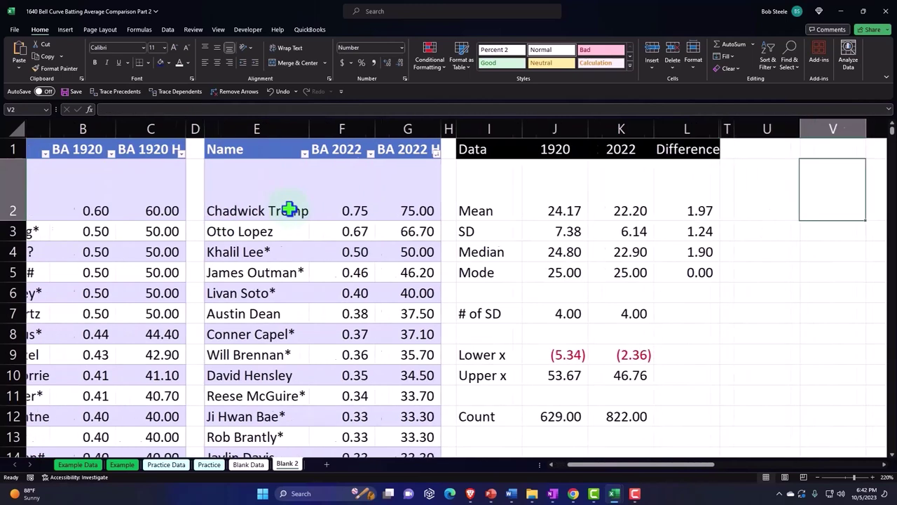
key("Left")
key("Left")
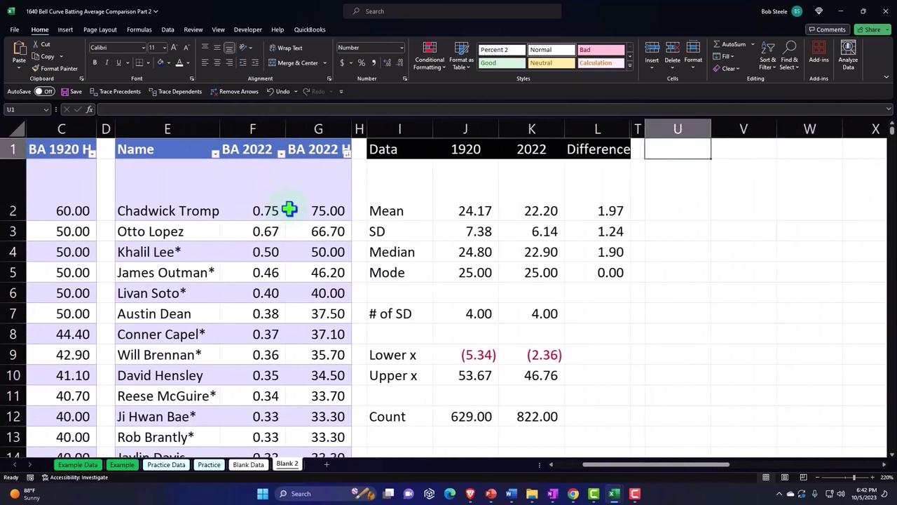
type("2")
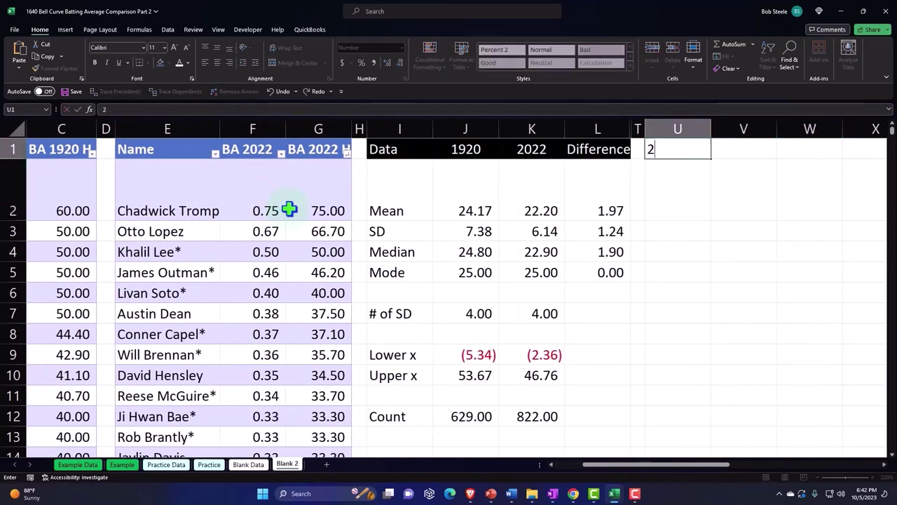
type("022")
key("ctrl+Return")
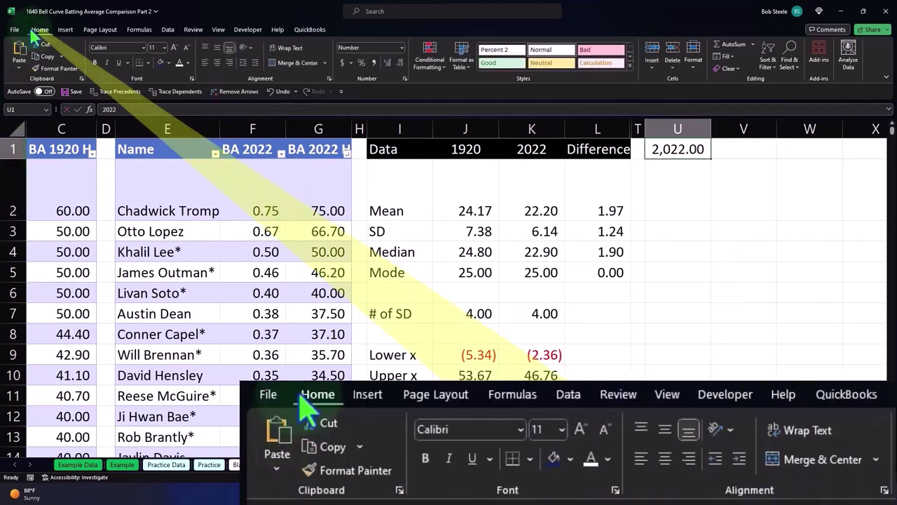
left_click(402, 49)
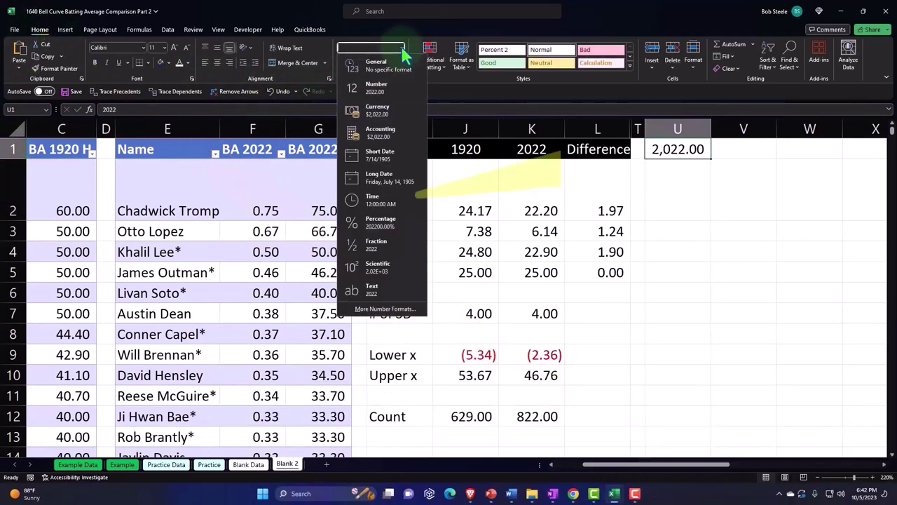
left_click(394, 62)
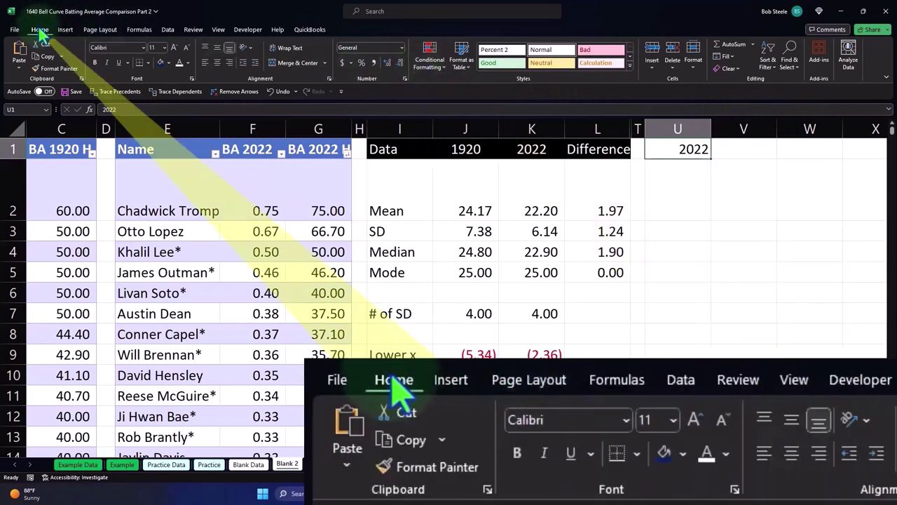
left_click(168, 62)
left_click(231, 122)
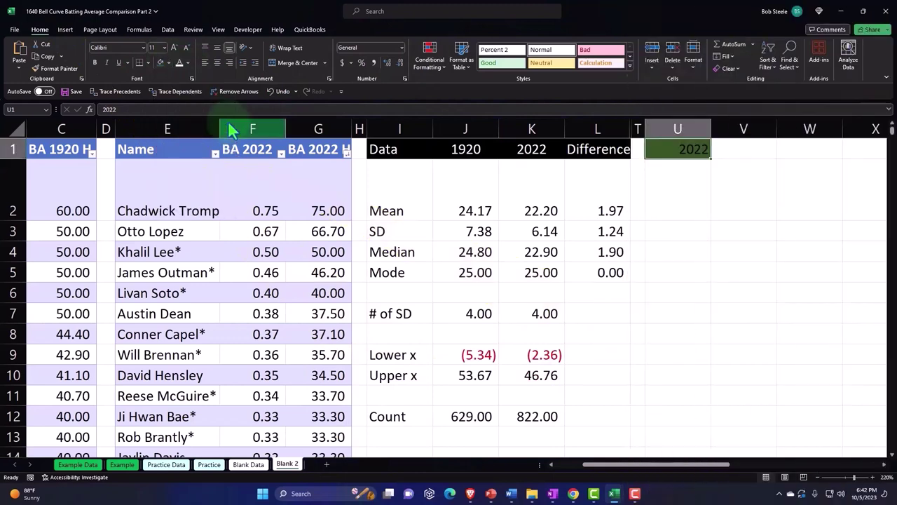
- Label the 2022 table columns with X in U2 and P in V2
left_click(669, 200)
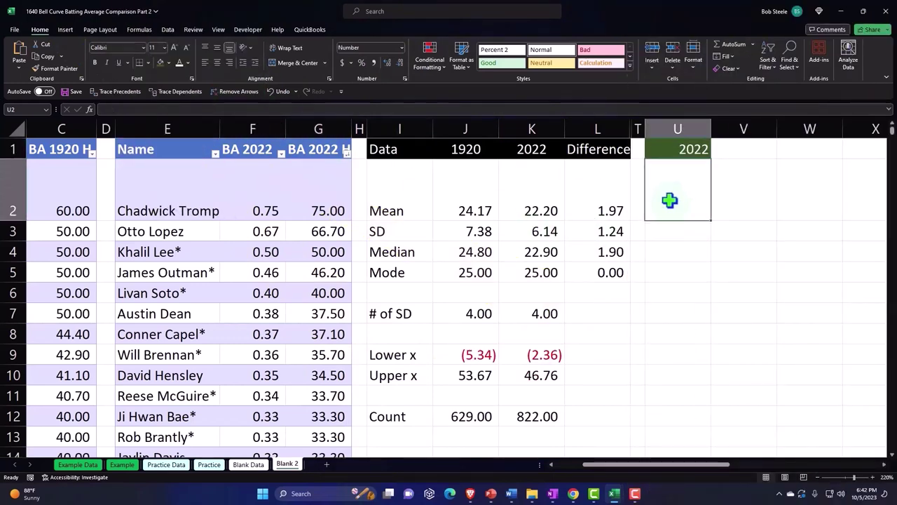
type("X")
key("Tab")
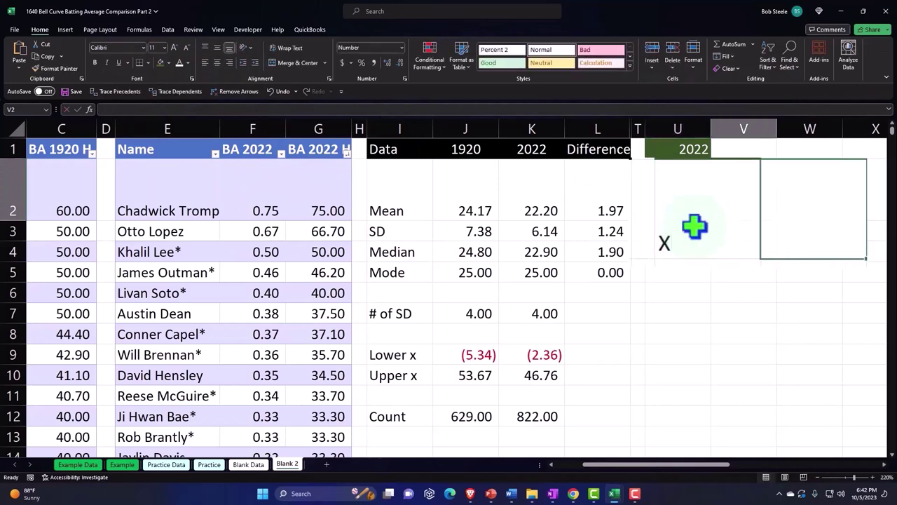
type("P")
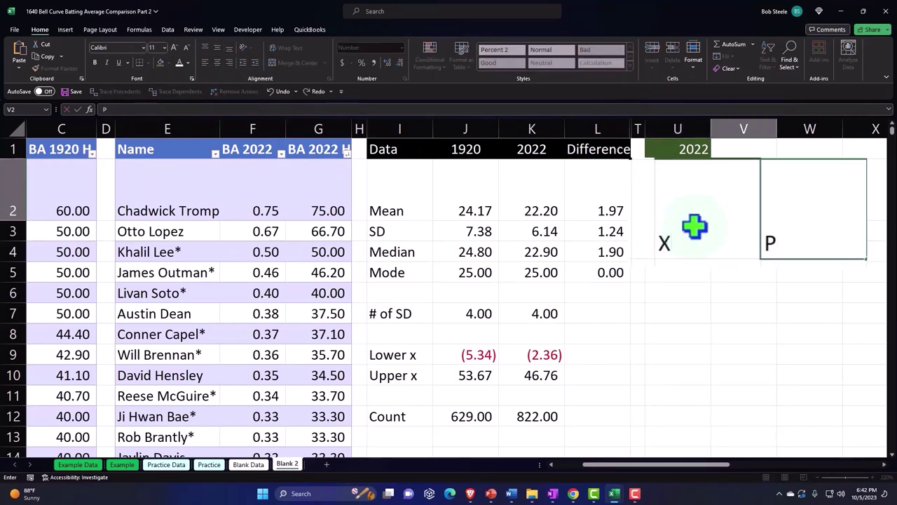